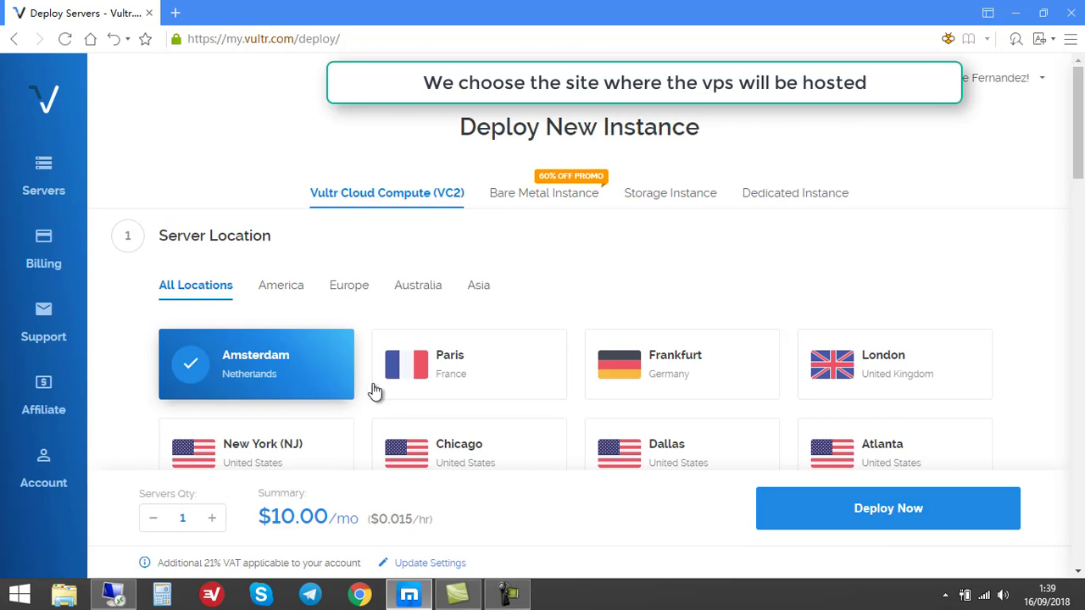
- Keep Amsterdam as the server location and choose Windows 2012 R2 x64 as the operating system
scroll(376, 392, "down", 2)
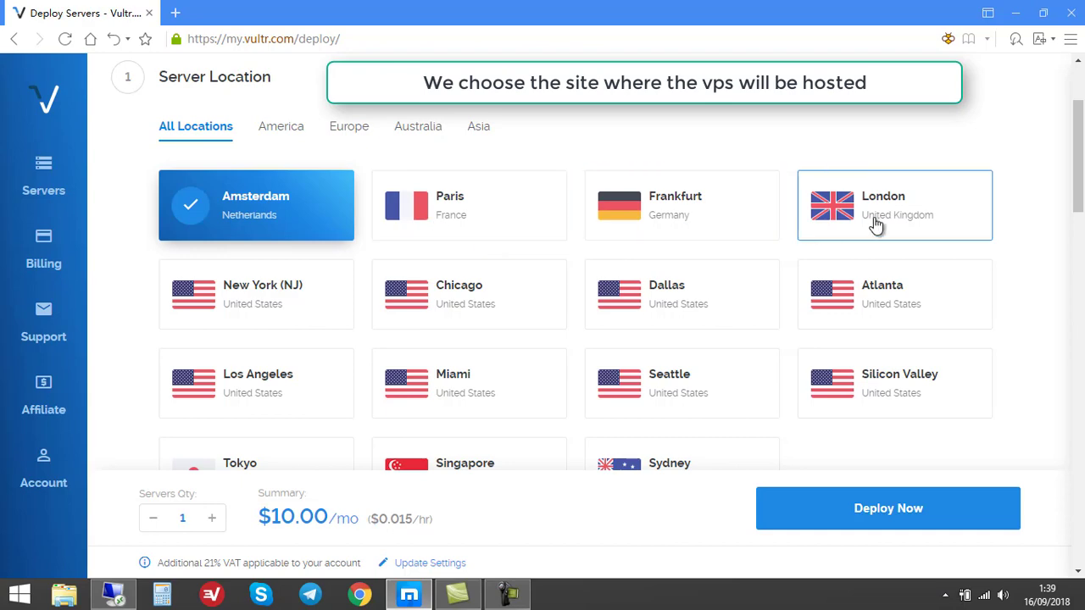
scroll(223, 361, "up", 2)
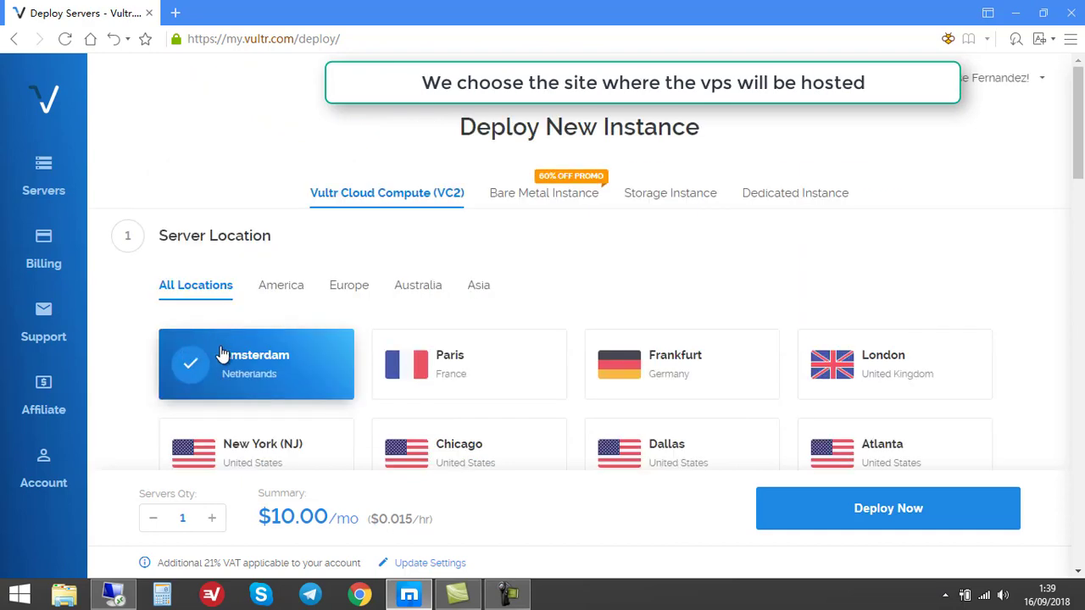
scroll(927, 254, "down", 8)
scroll(1009, 254, "down", 1)
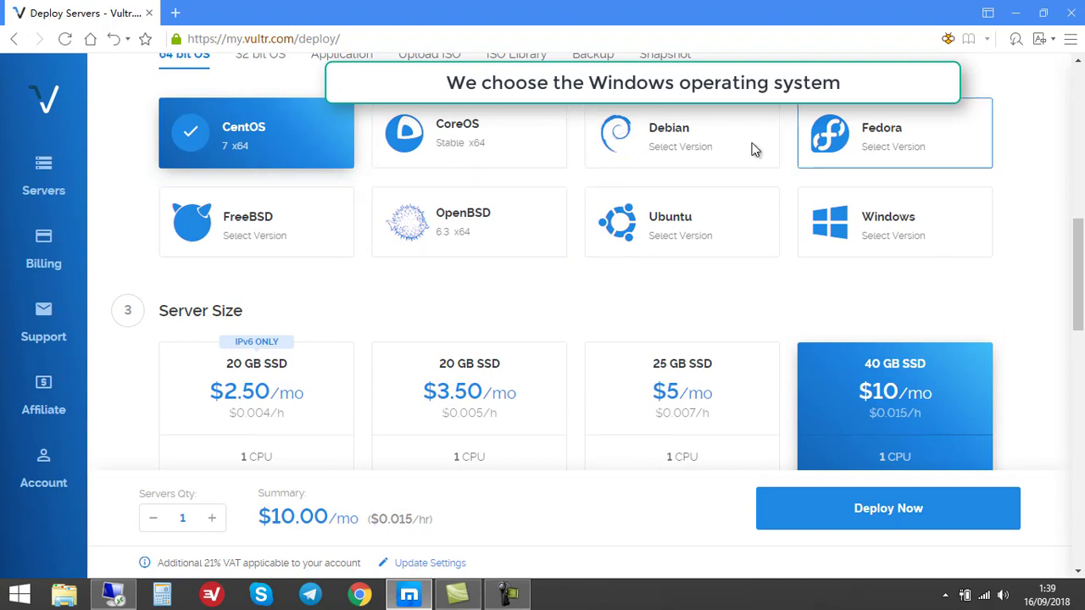
left_click(879, 238)
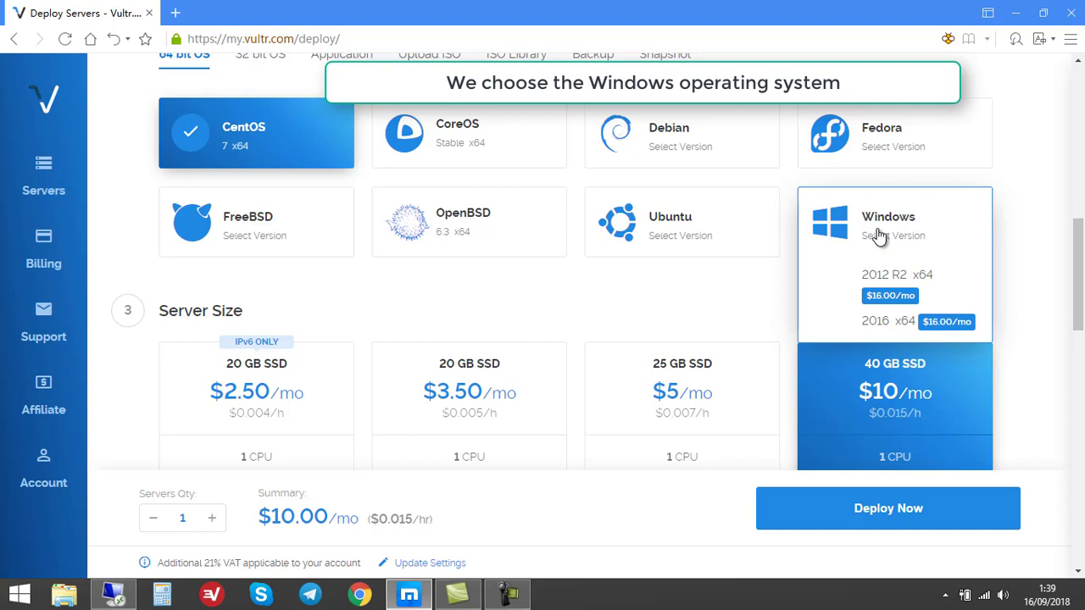
left_click(890, 297)
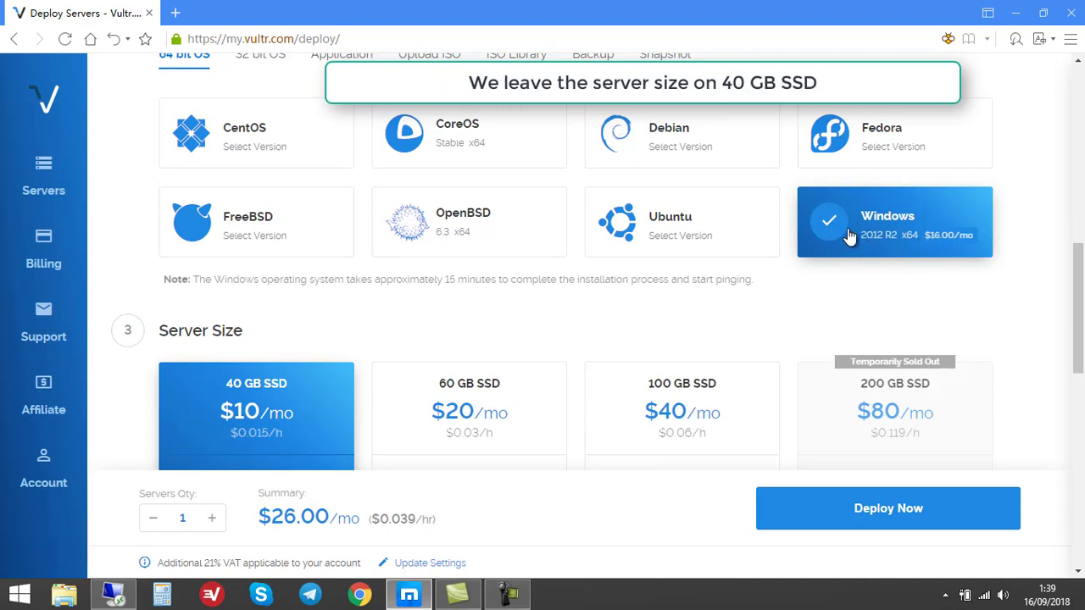
- Keep the 40 GB SSD server size at $10/mo and the remaining default options, and deploy the server
scroll(774, 269, "down", 3)
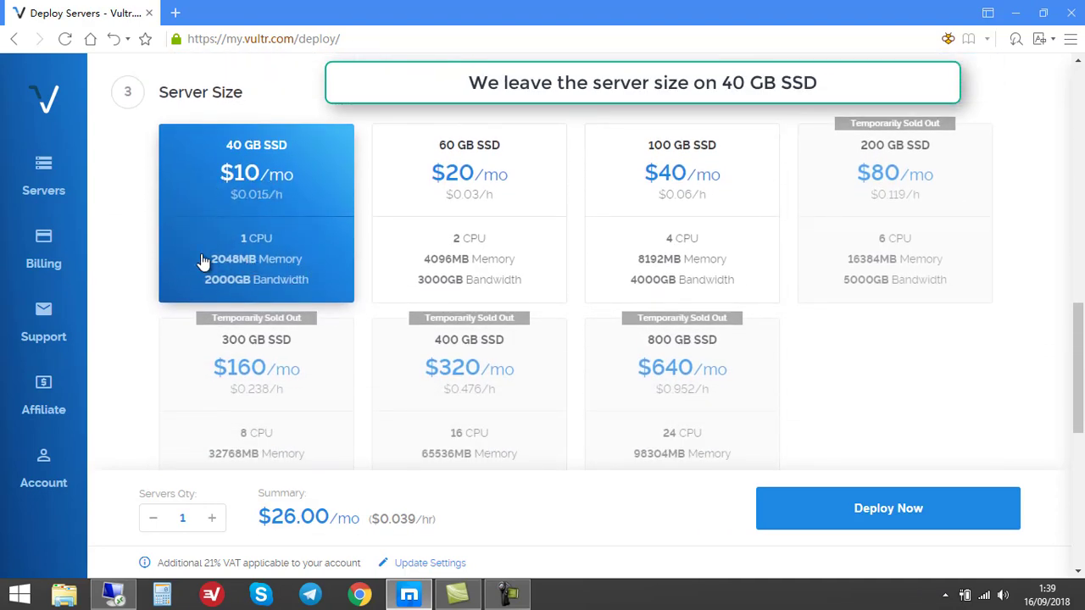
scroll(236, 272, "down", 5)
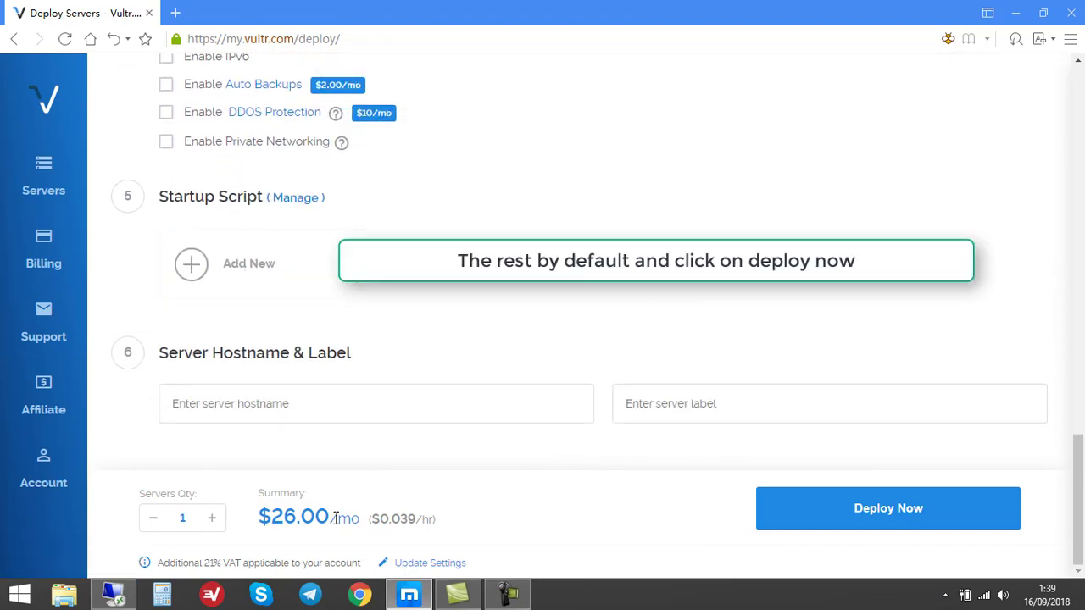
left_click(889, 510)
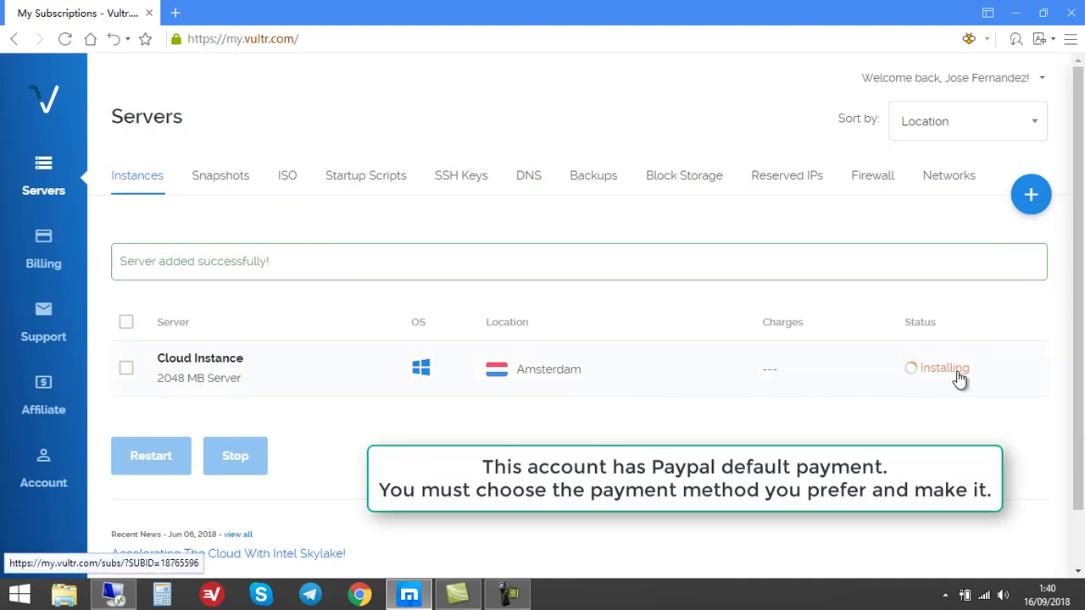
- Look at the PayPal payment options in the account's billing section
left_click(36, 256)
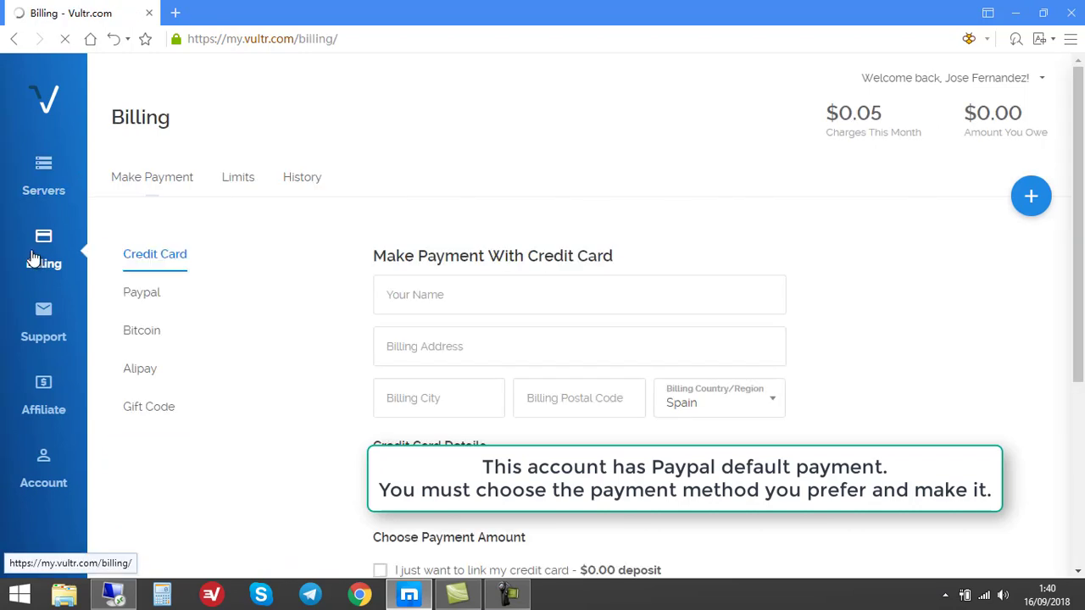
left_click(142, 300)
left_click_drag(378, 259, 569, 268)
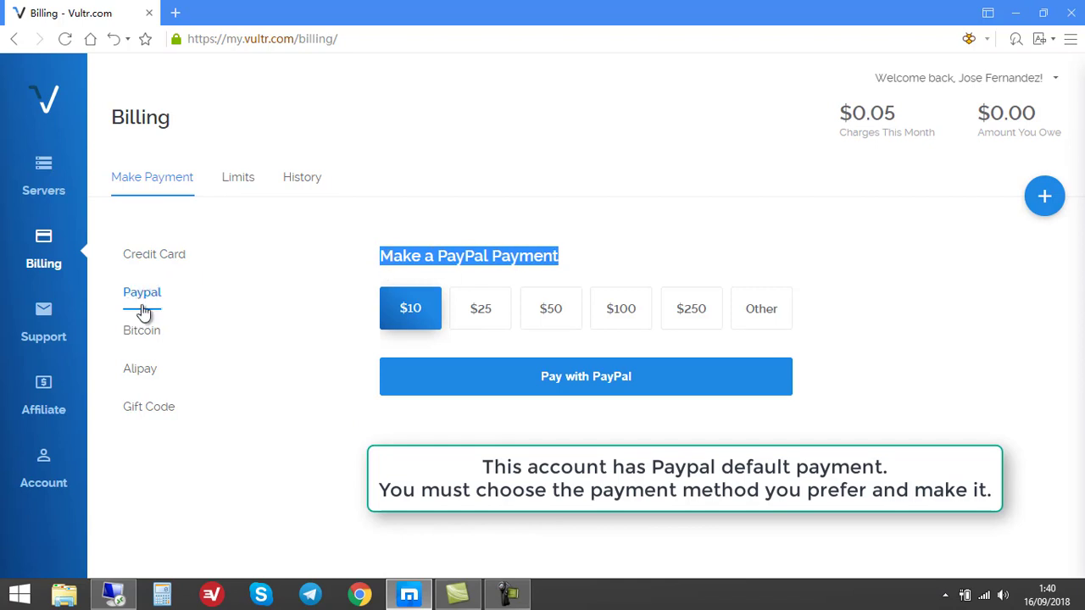
- Open the management details of the Amsterdam cloud instance and review its IP address, username and password fields
left_click(44, 187)
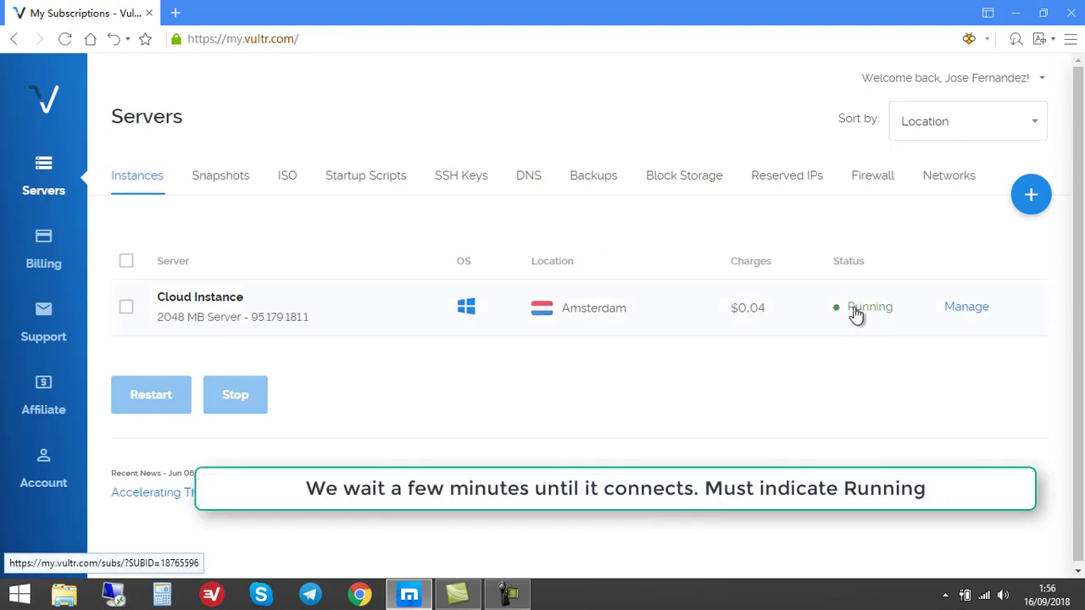
left_click(965, 312)
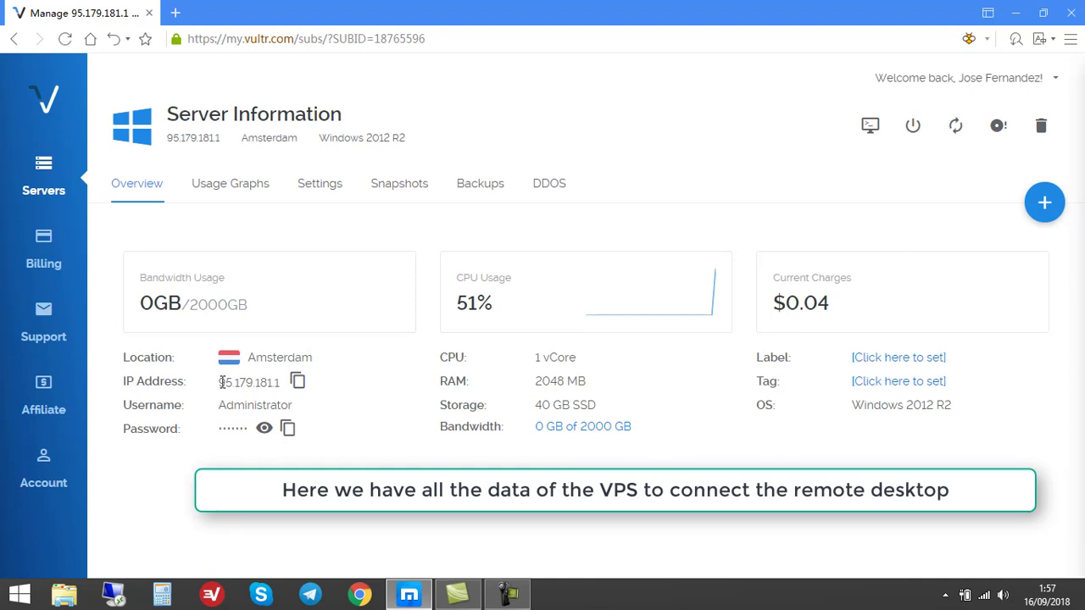
left_click_drag(218, 382, 283, 383)
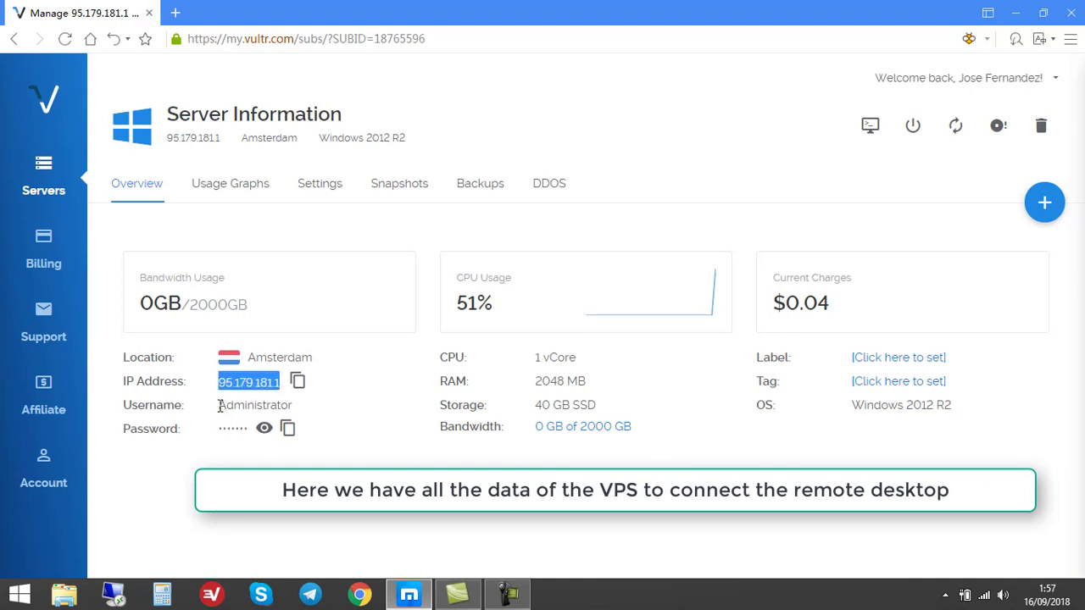
left_click_drag(219, 406, 293, 407)
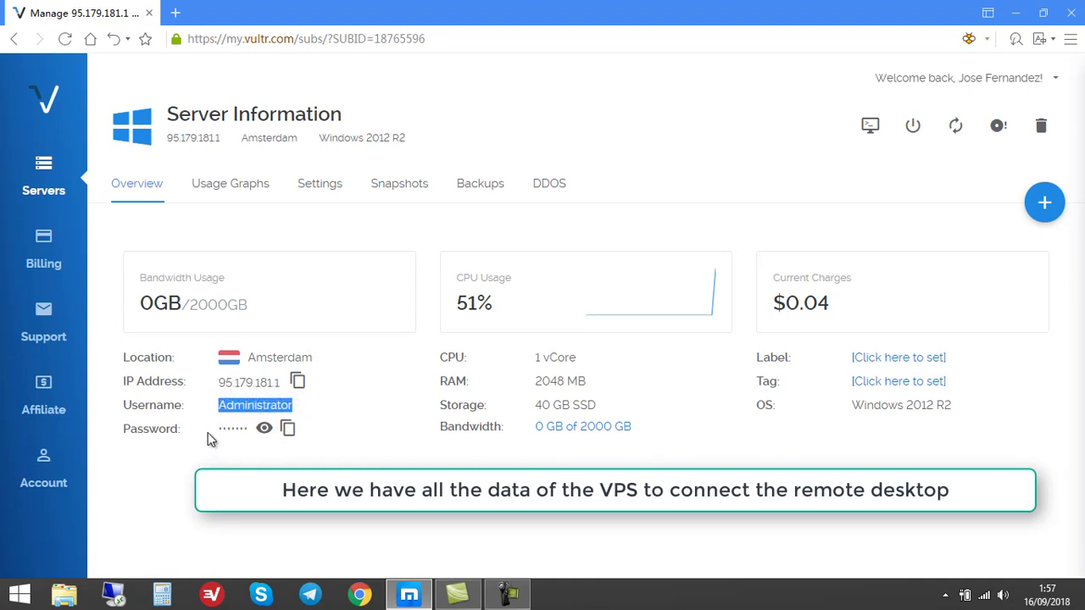
left_click_drag(214, 431, 248, 430)
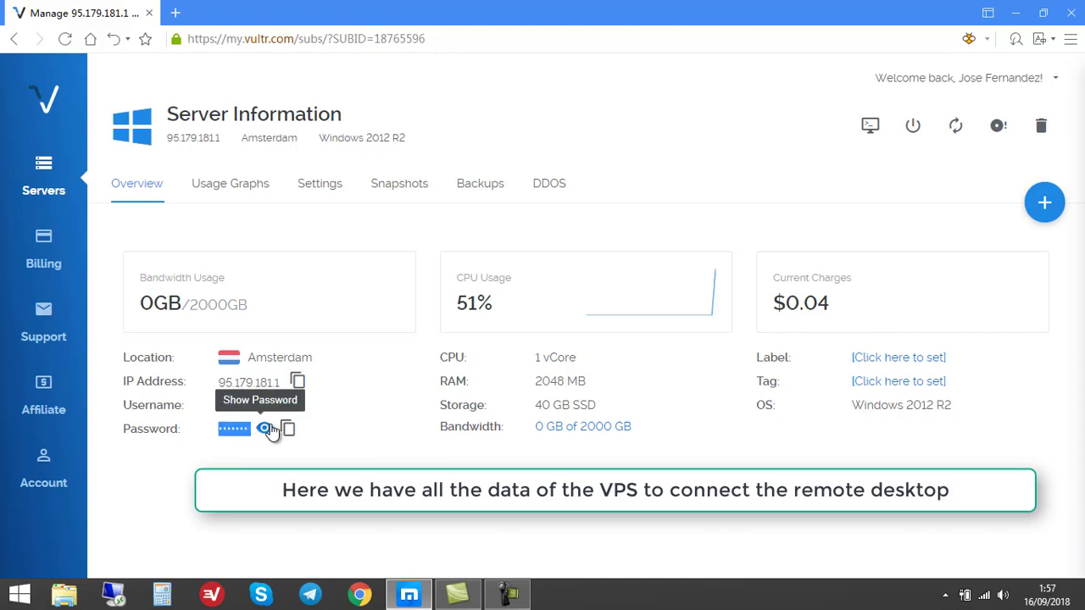
left_click(398, 456)
- Search the PC for "escritorio remoto", open Conexión a Escritorio remoto and expand its connection options
left_click(15, 598)
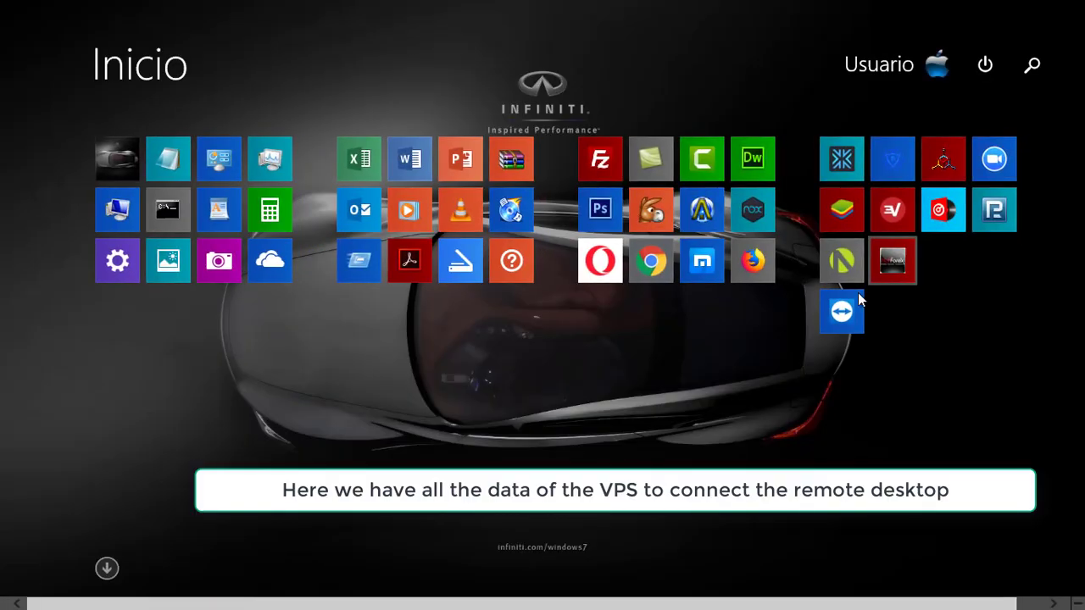
left_click(1032, 67)
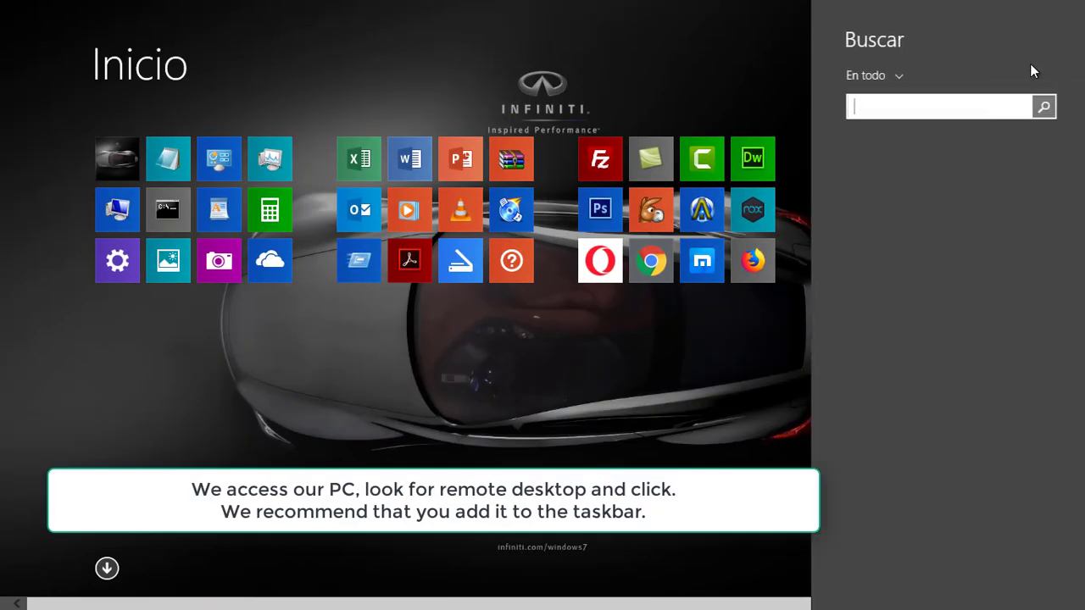
type("es")
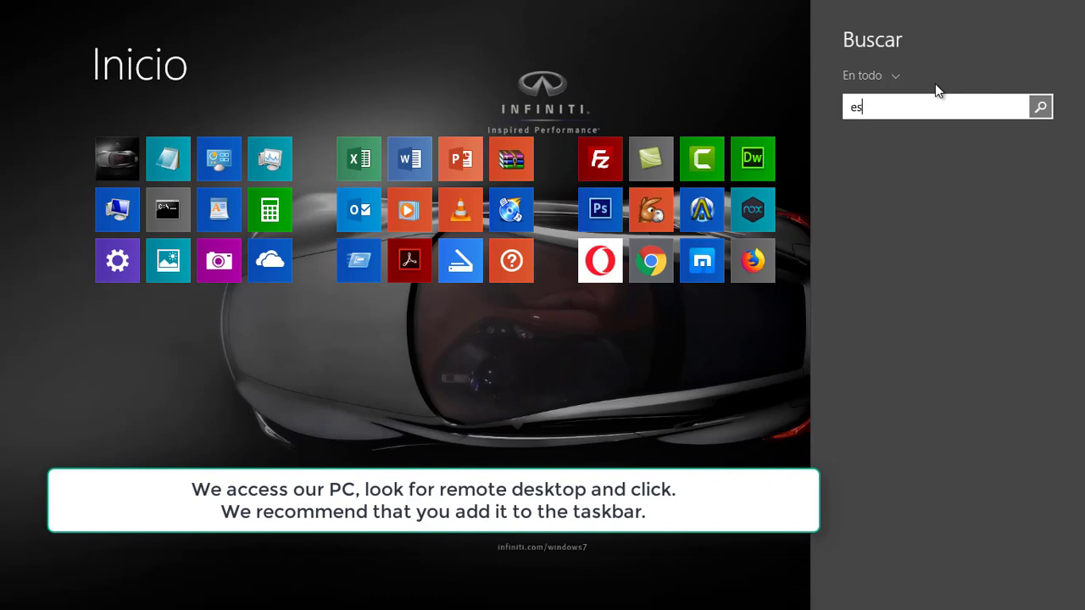
type("critorio remoto")
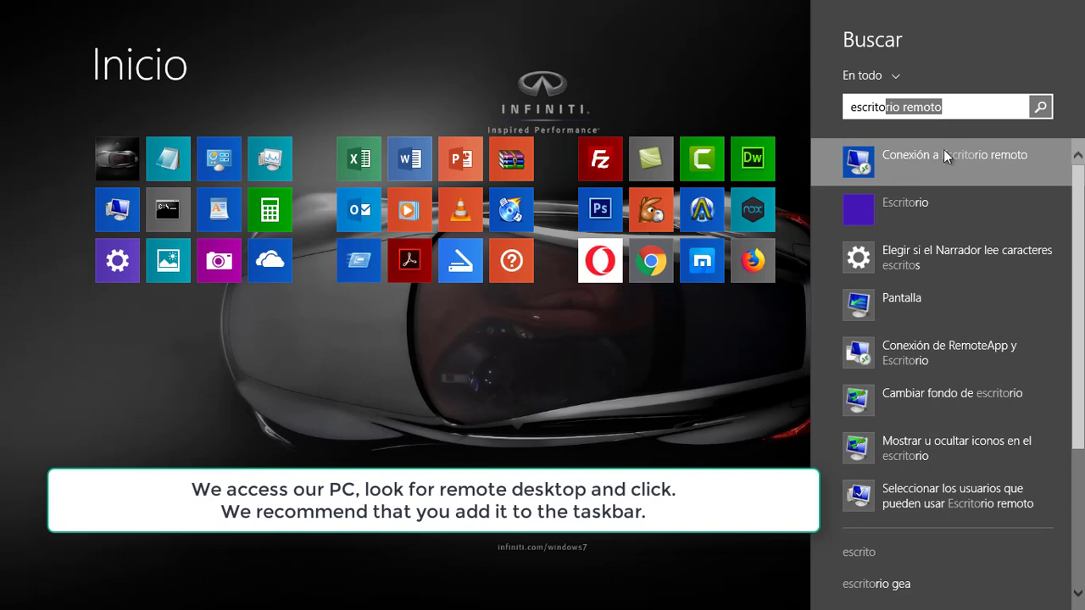
left_click(904, 157)
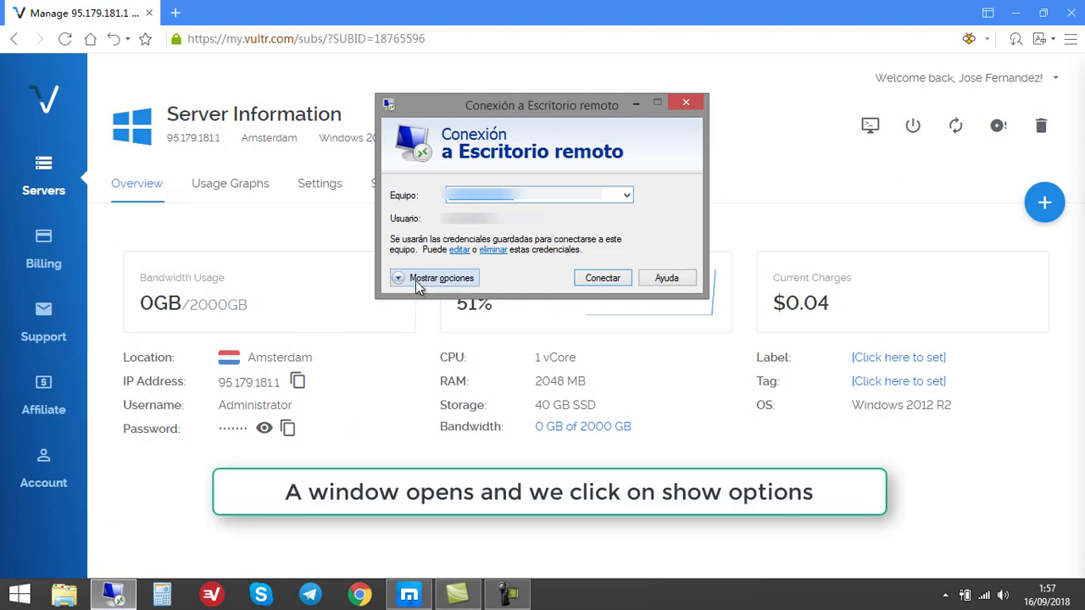
left_click(433, 282)
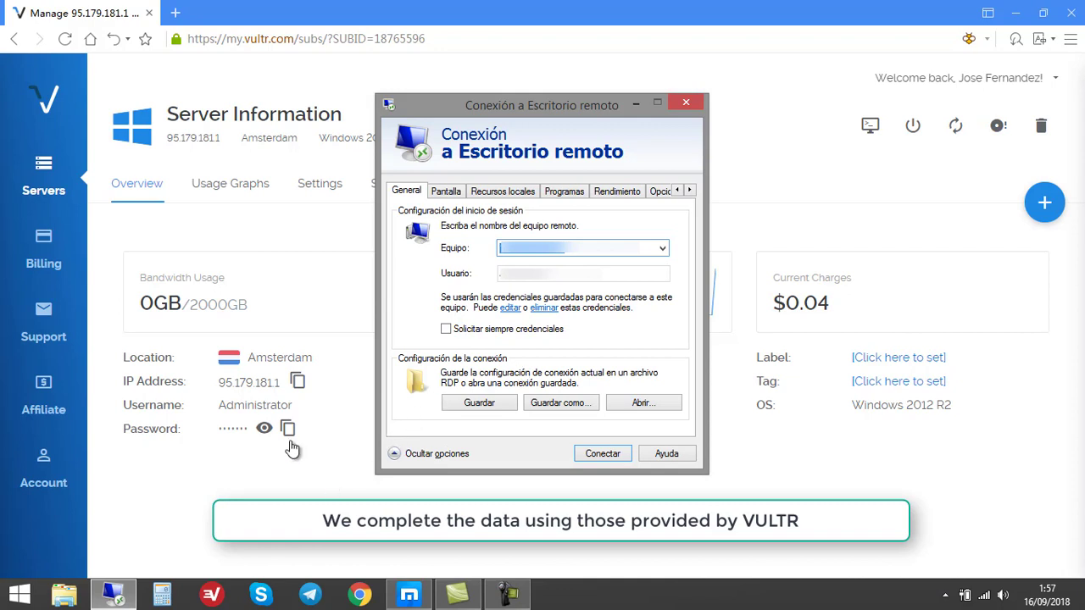
- Copy the server's IP address and paste 95.179.181.1 as the remote computer in the Remote Desktop connection
left_click(313, 480)
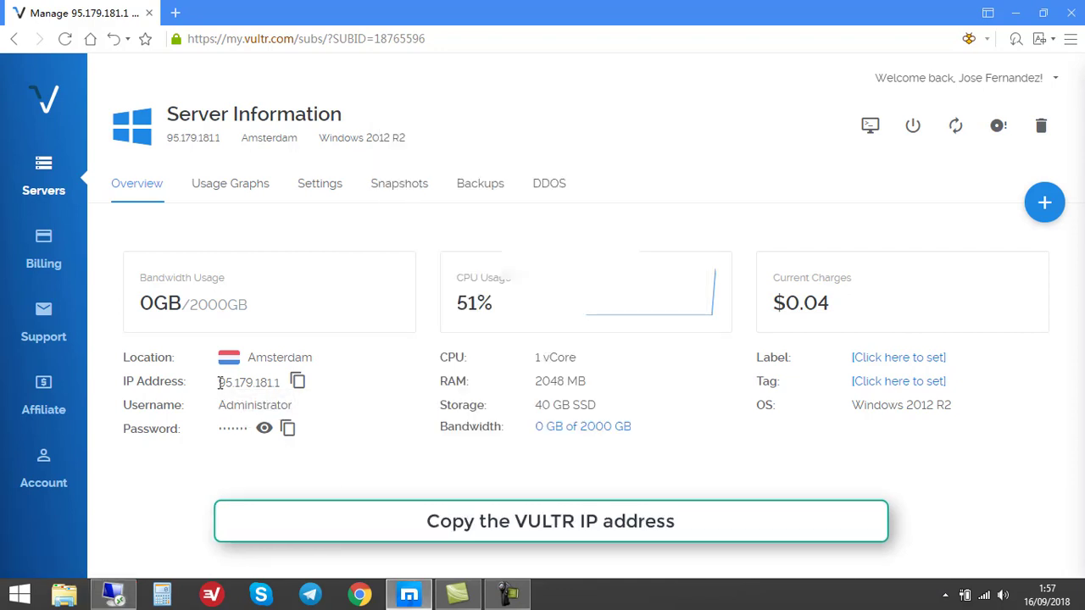
left_click_drag(231, 382, 284, 383)
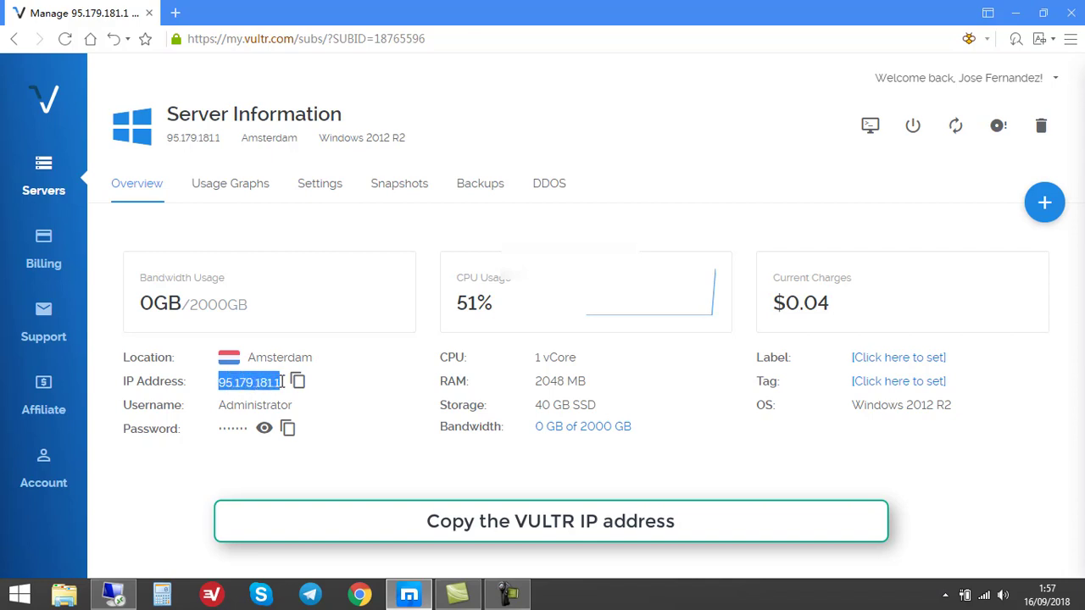
left_click(329, 421)
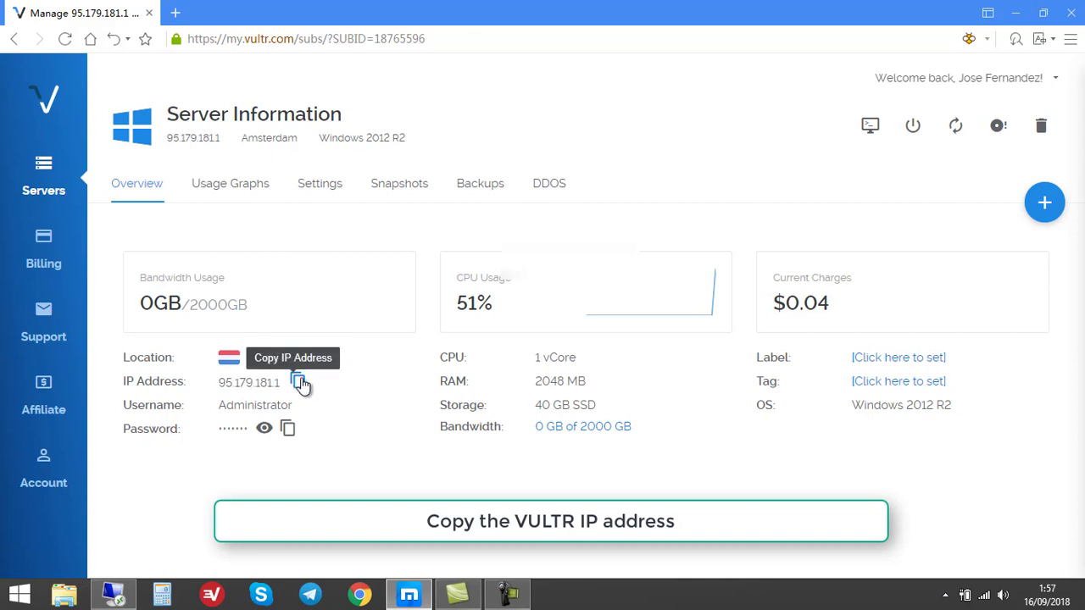
left_click(300, 384)
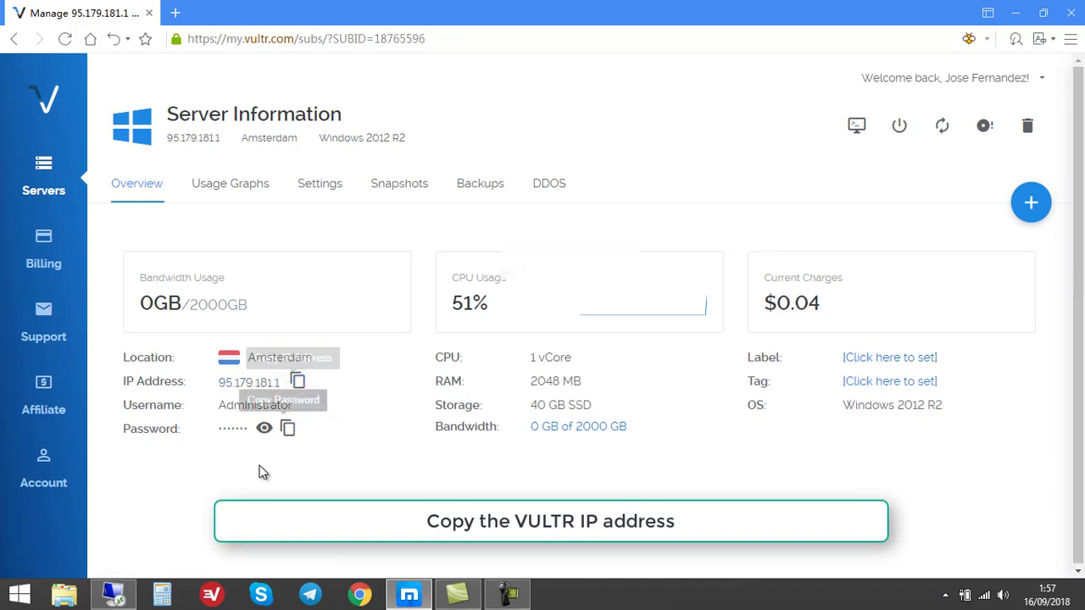
left_click(114, 596)
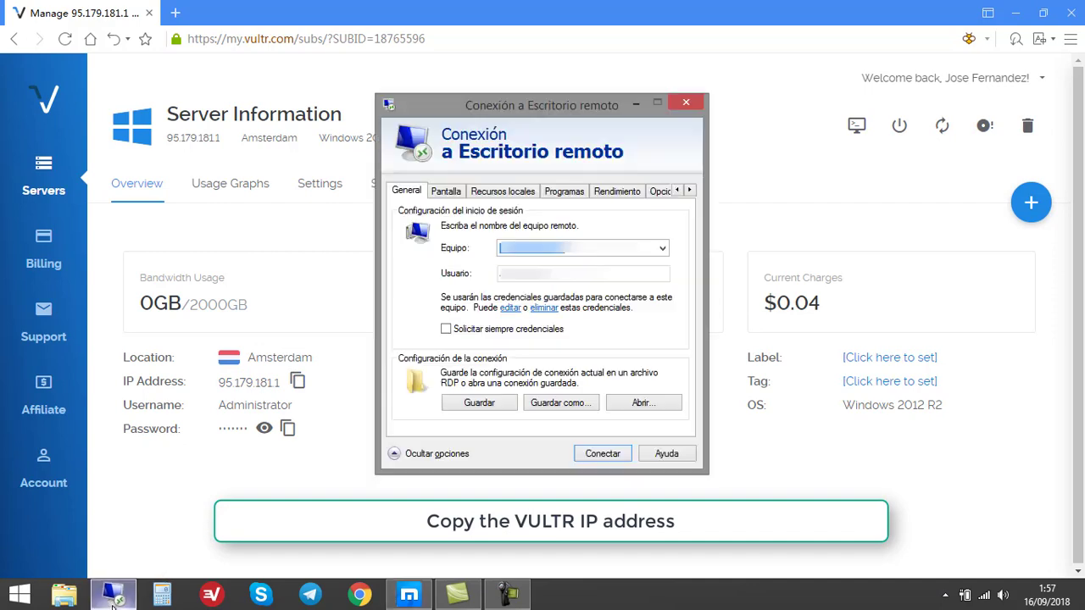
right_click(579, 254)
left_click(604, 311)
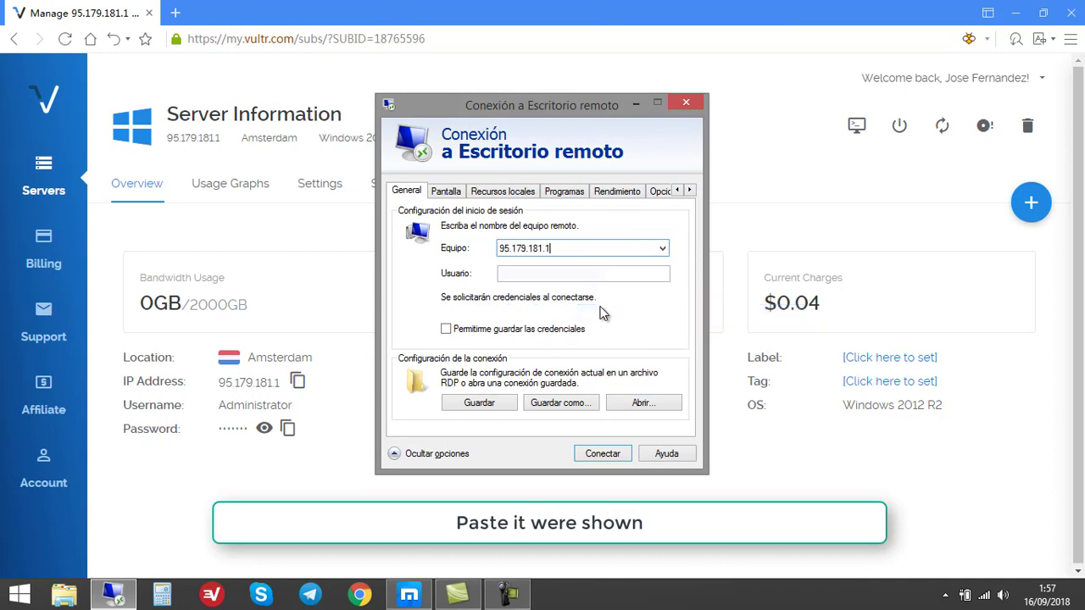
left_click_drag(572, 247, 473, 240)
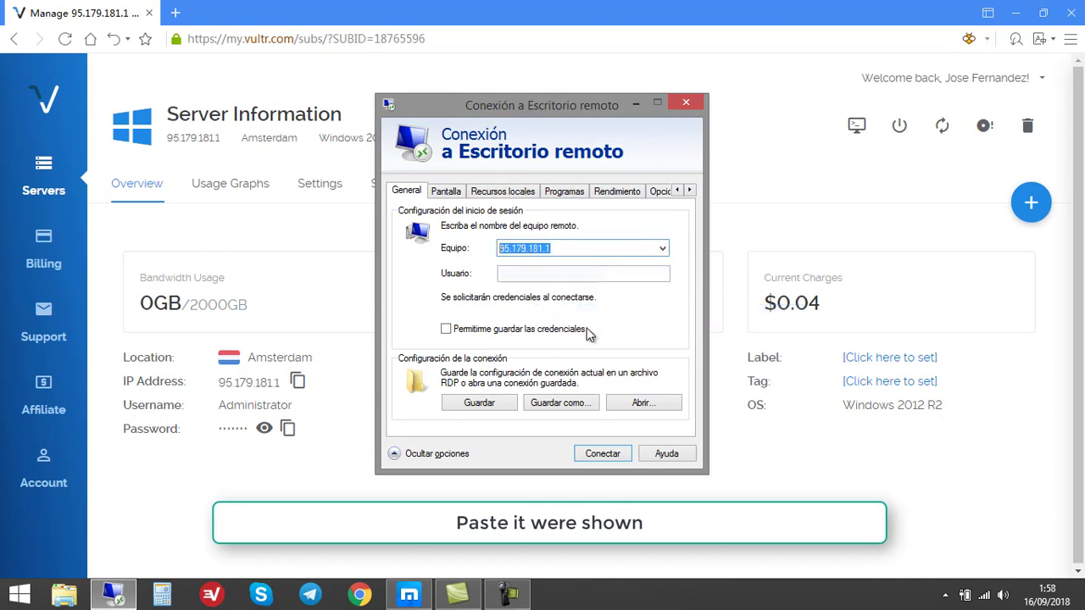
- Copy the server's username from the Vultr overview and paste Administrator as the user in the Remote Desktop connection
left_click(265, 481)
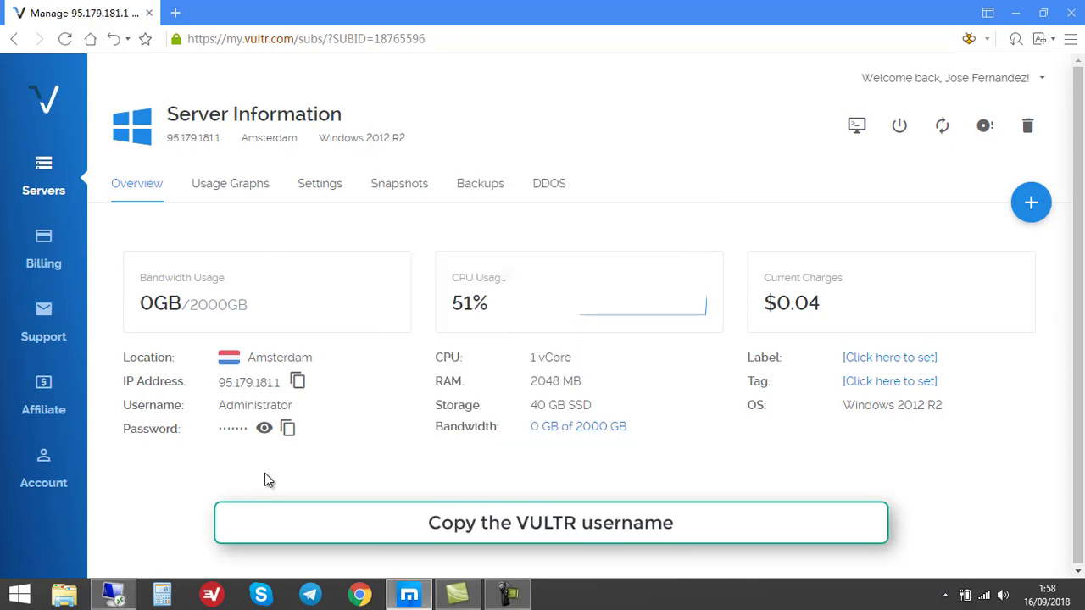
left_click_drag(220, 409, 296, 415)
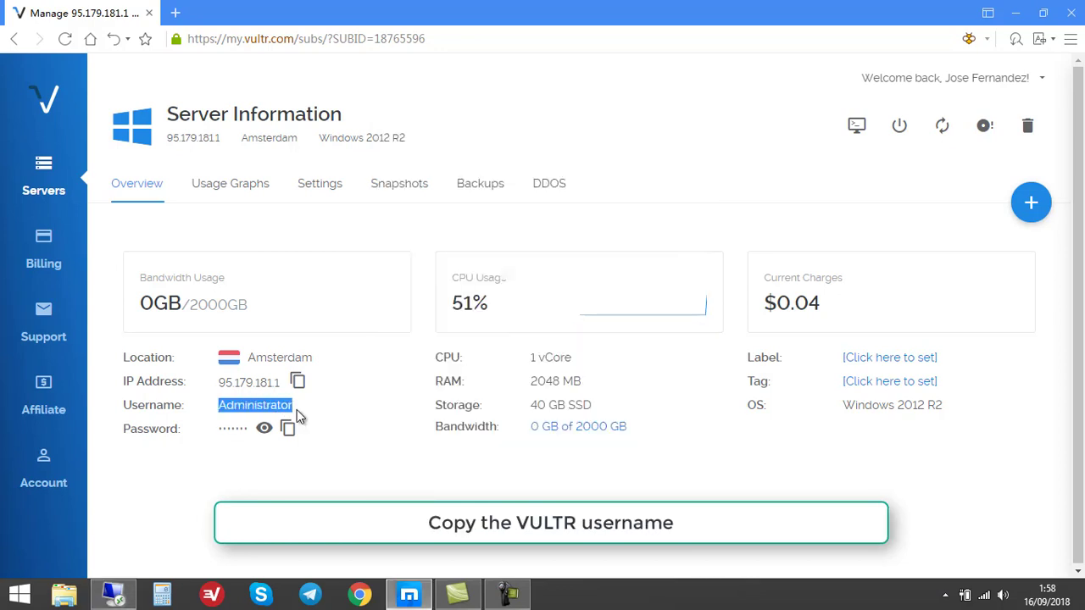
left_click_drag(125, 403, 185, 407)
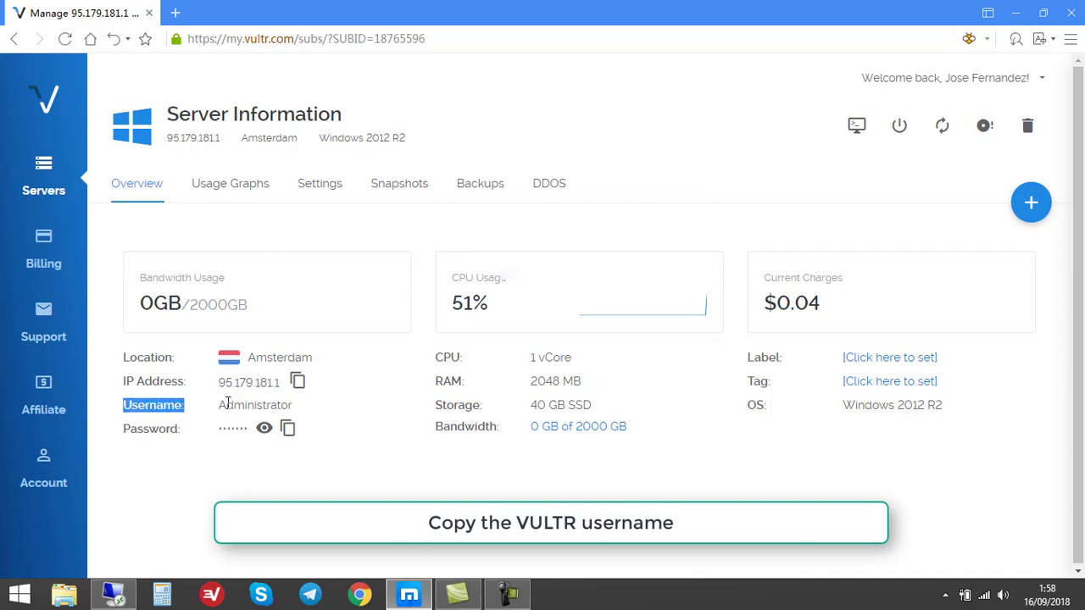
left_click(225, 404)
left_click_drag(224, 404, 298, 413)
right_click(273, 402)
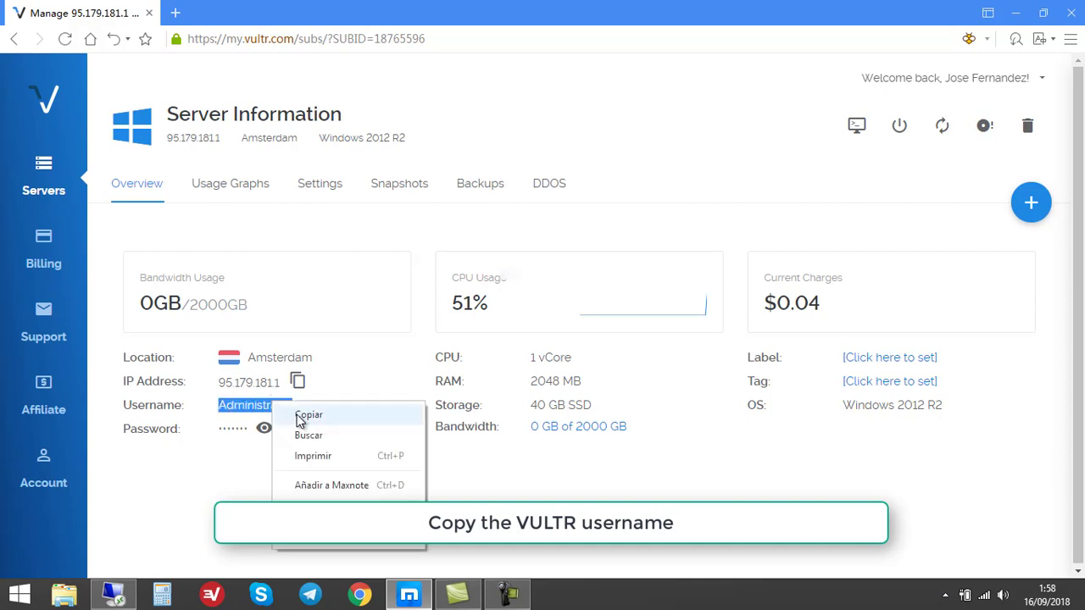
left_click(302, 415)
left_click(114, 593)
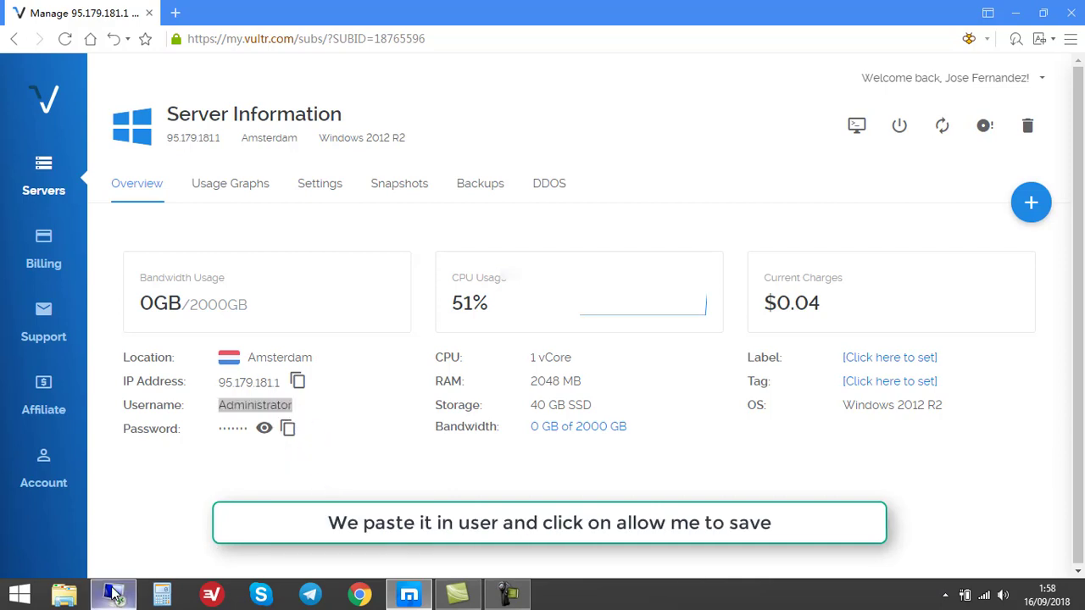
left_click(536, 271)
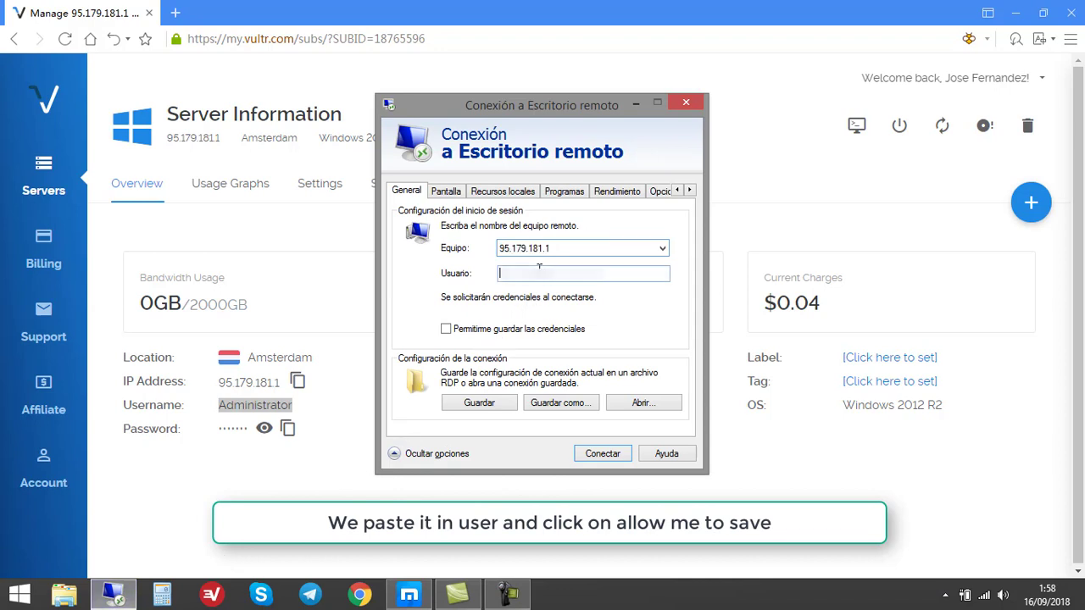
right_click(537, 272)
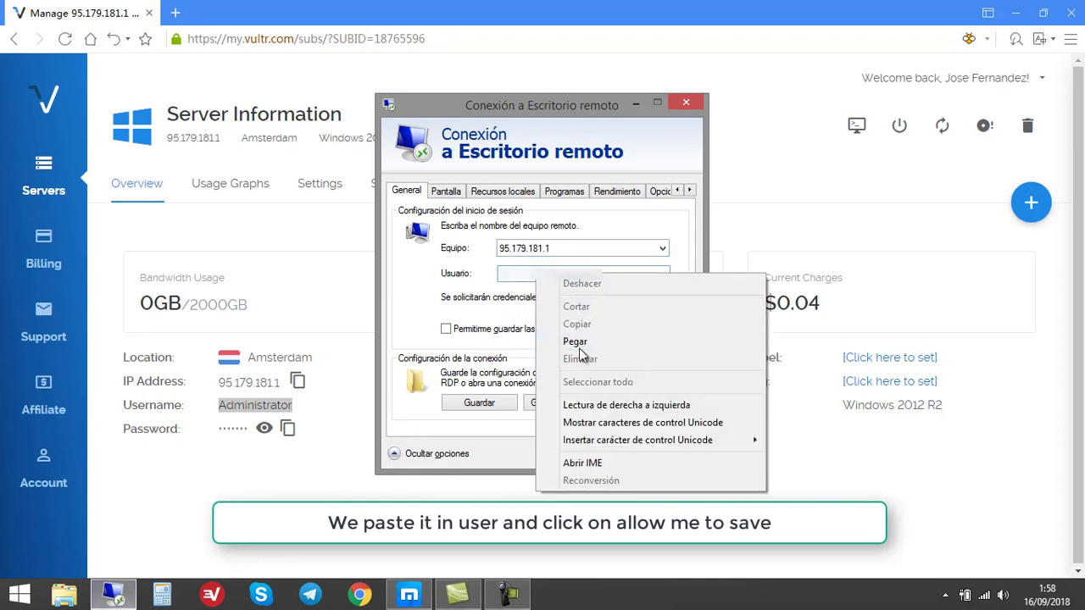
left_click(576, 342)
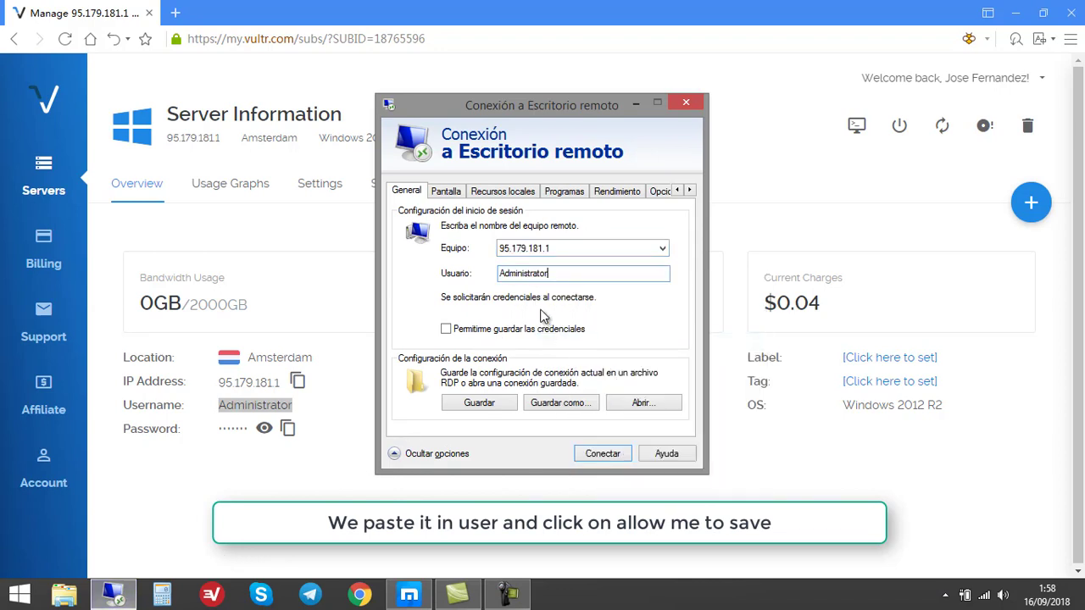
- Allow credentials to be saved, save the connection settings and start connecting to the server
left_click(447, 330)
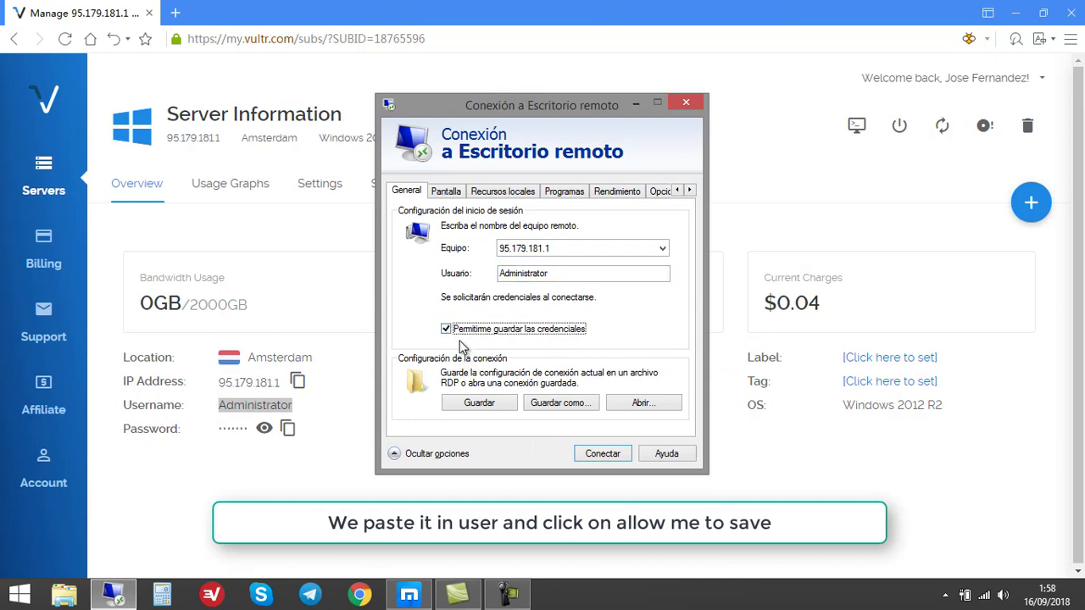
left_click(487, 410)
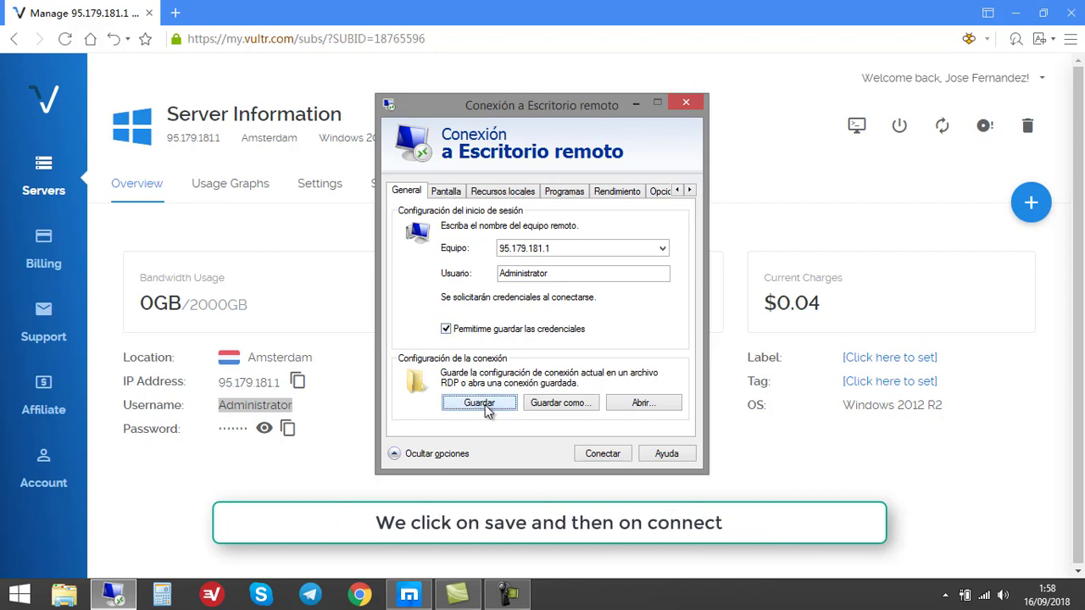
left_click(600, 455)
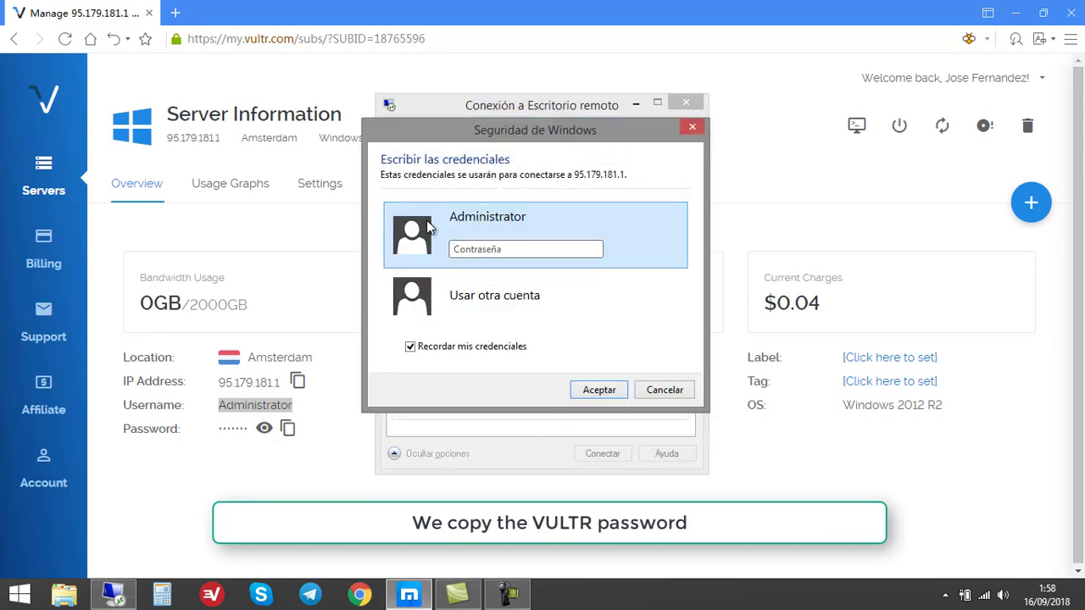
- Copy the server's password from the Vultr overview and paste it into the Administrator password field of the Windows credentials prompt
left_click(461, 249)
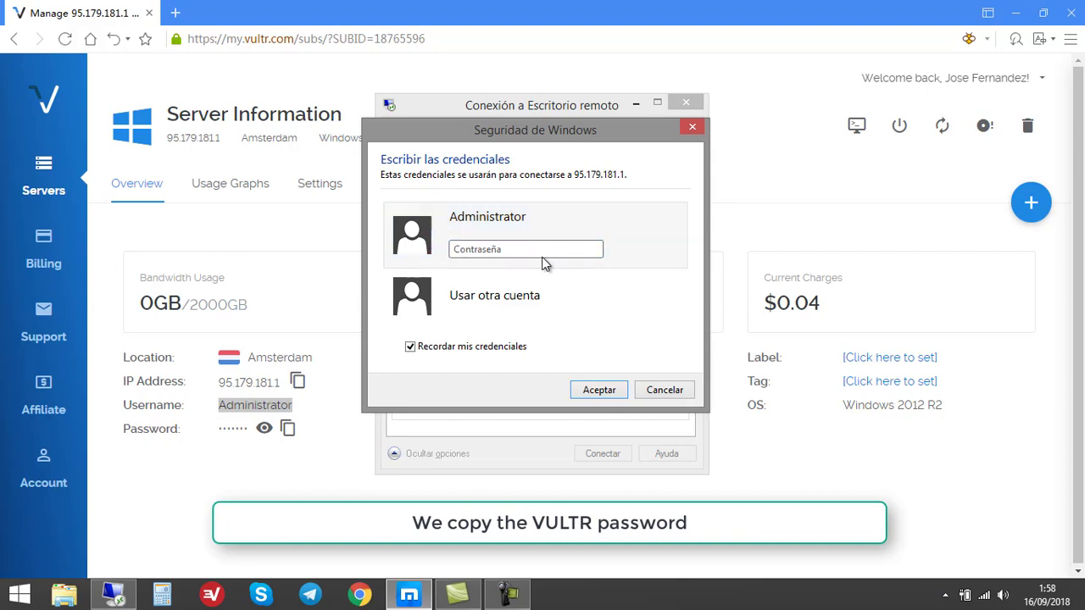
left_click(295, 472)
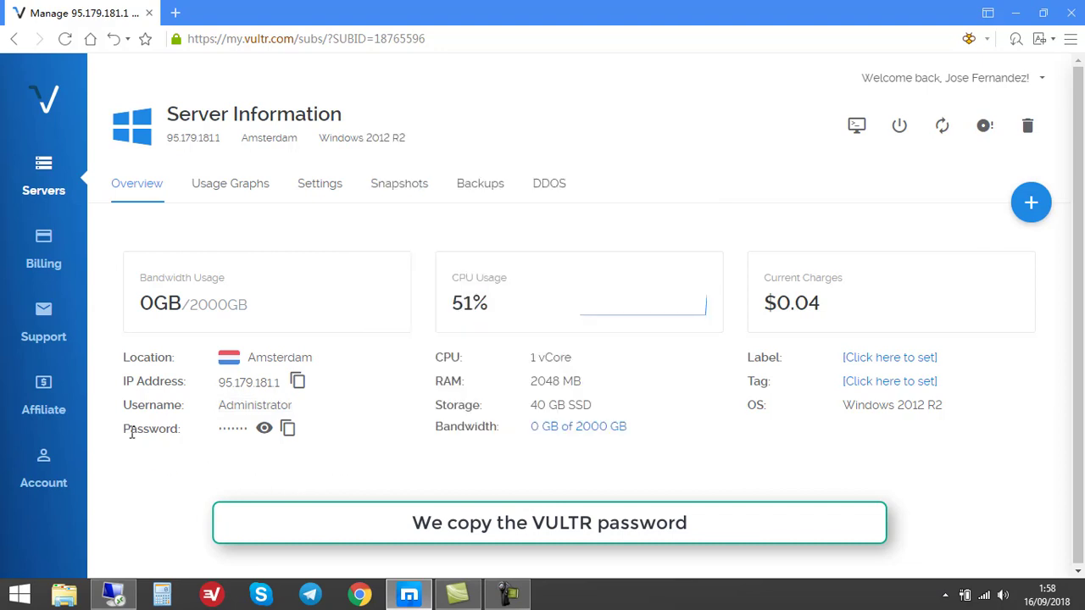
left_click_drag(123, 430, 185, 432)
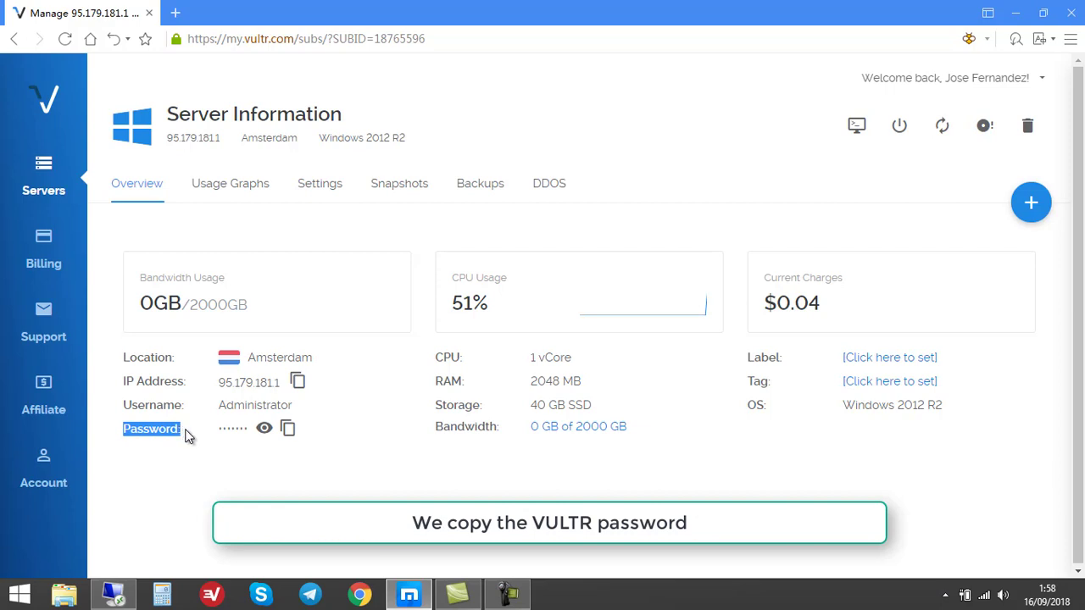
left_click(288, 429)
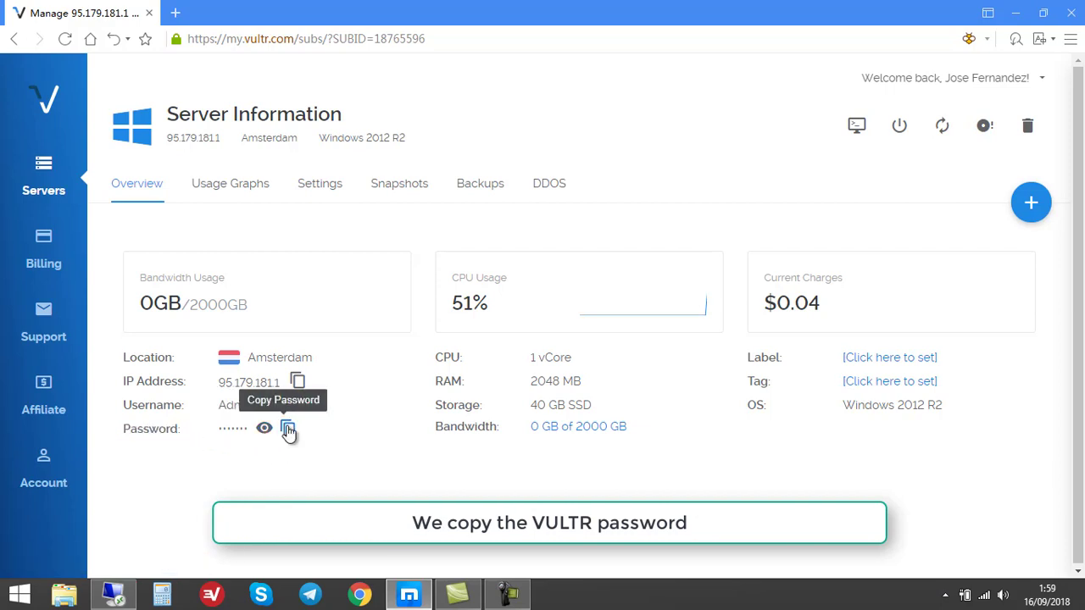
left_click(119, 595)
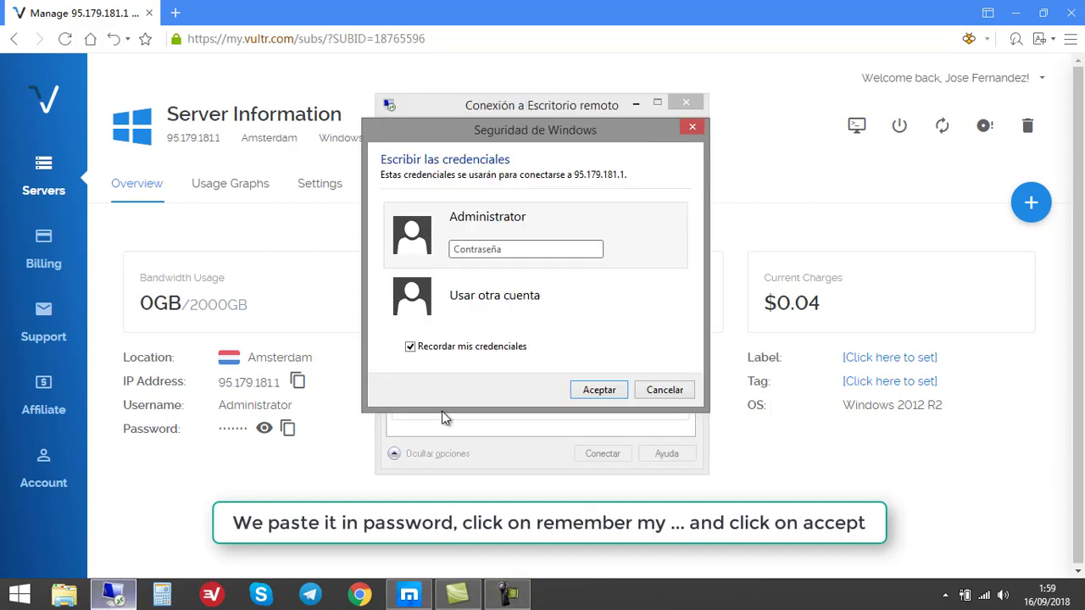
right_click(493, 248)
left_click(509, 309)
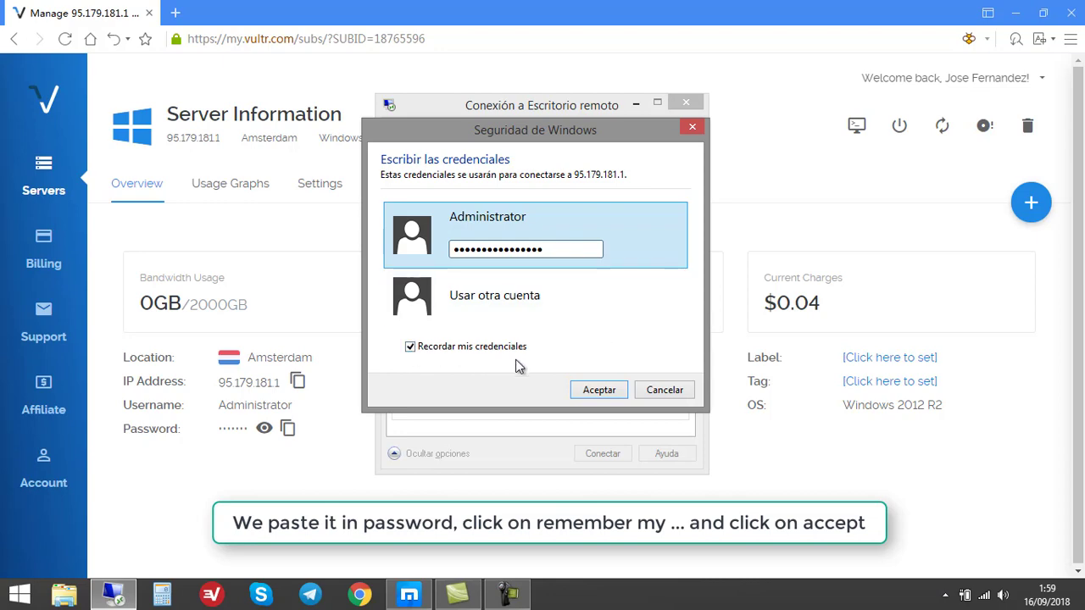
- Submit the credentials and connect despite the certificate warning, choosing not to be asked again for this computer
left_click(598, 391)
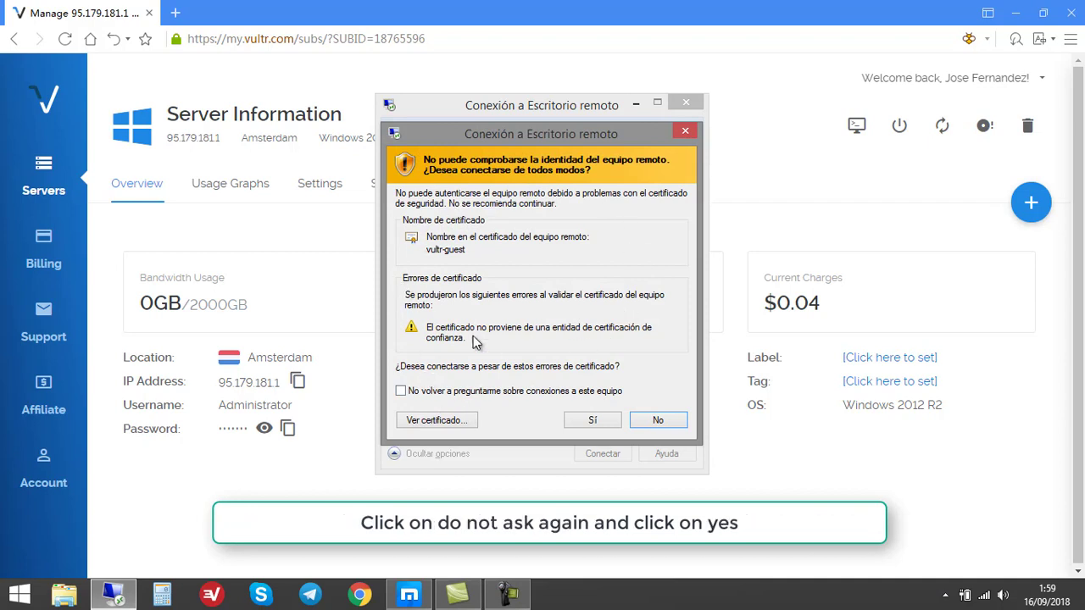
left_click(400, 391)
left_click(590, 420)
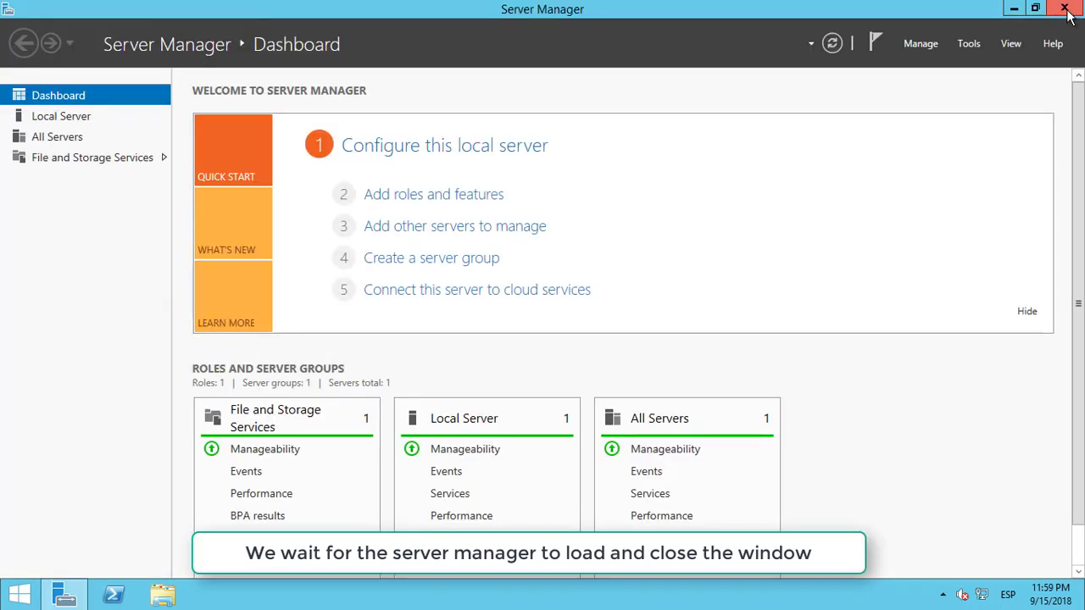
- Close Server Manager on the VPS and minimize the remote session to return to the local PC
left_click(1065, 10)
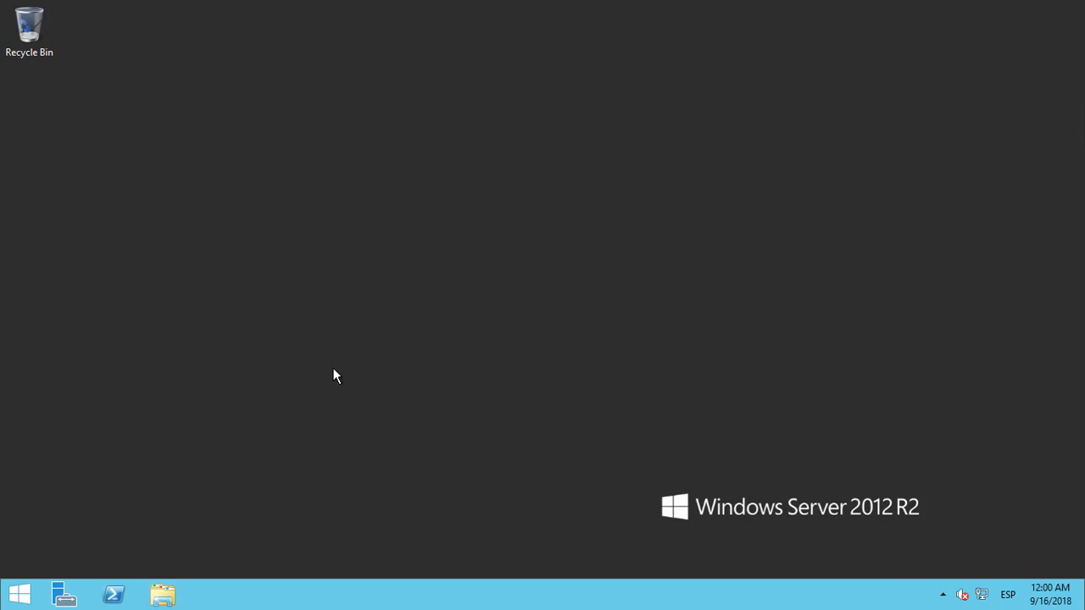
mouse_move(523, 7)
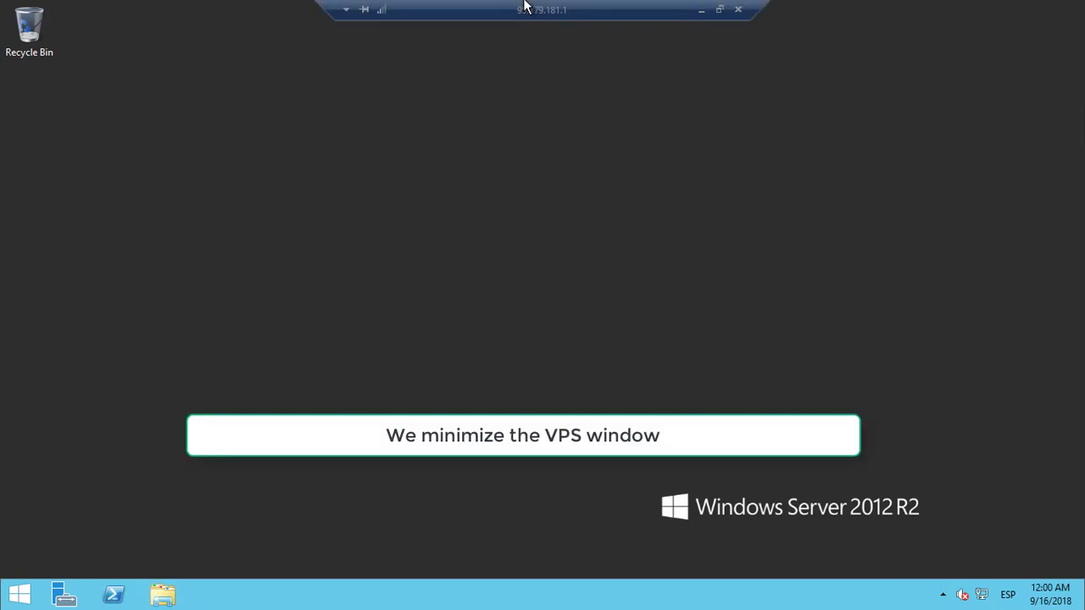
left_click(702, 12)
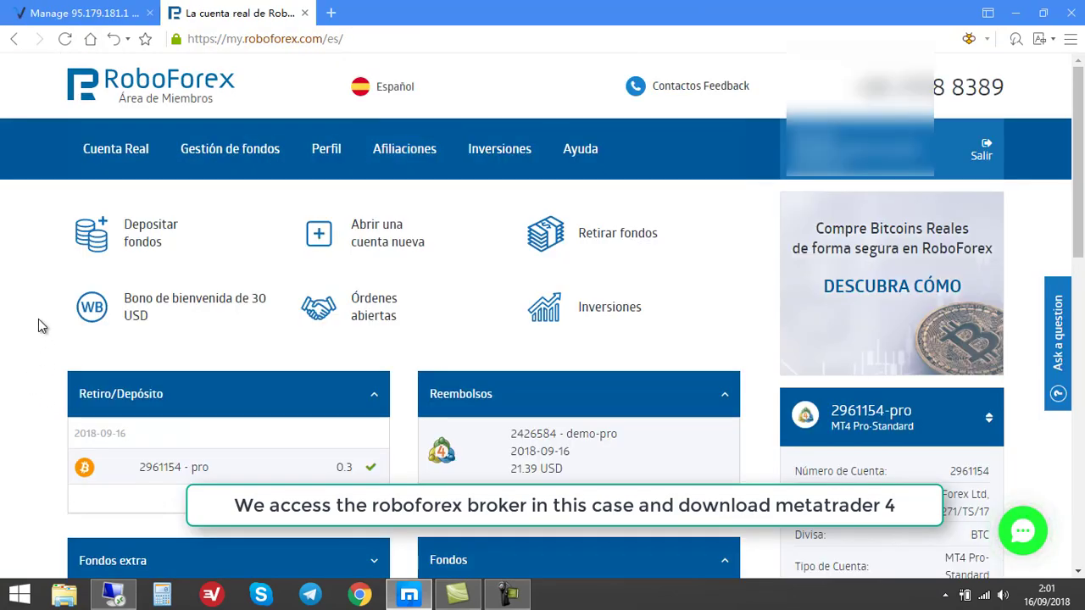
- Open the MetaTrader 4 download center from the foot of the RoboForex members' page
scroll(39, 319, "down", 10)
left_click(123, 480)
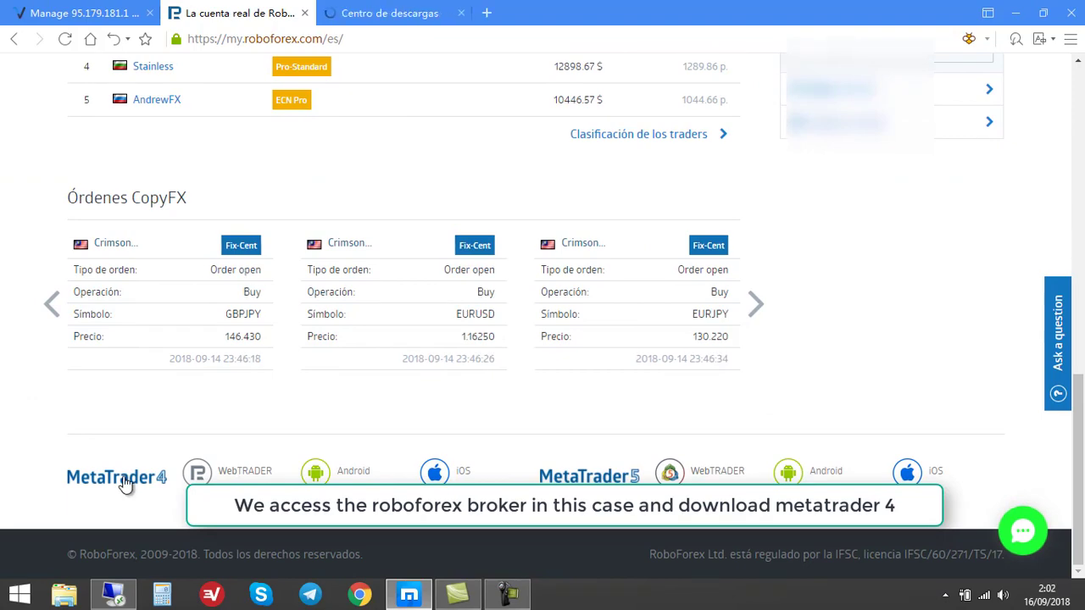
left_click(392, 15)
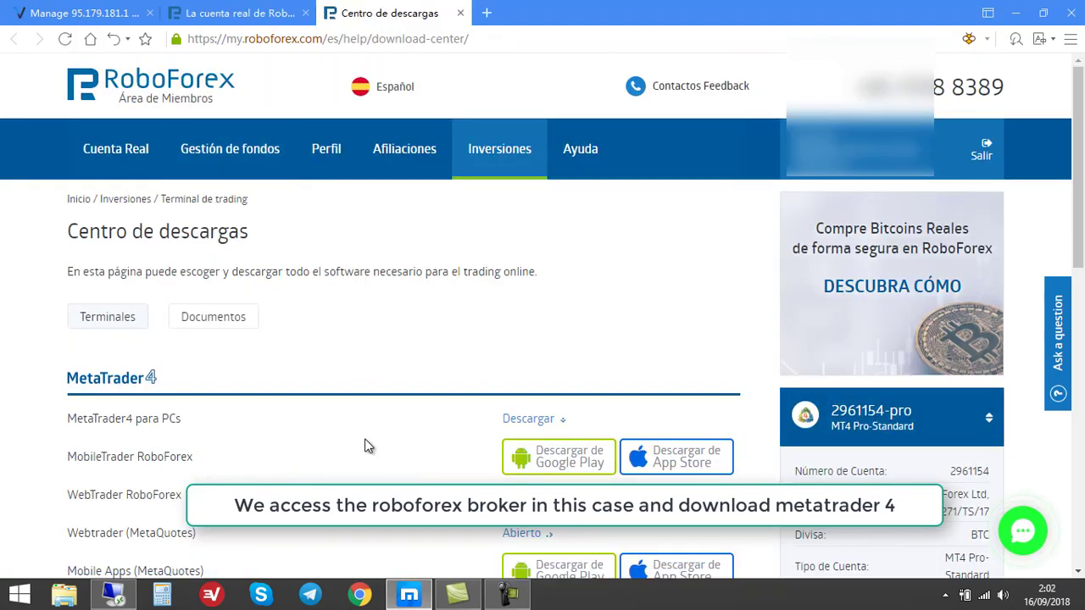
- Download MetaTrader4 para PCs as roboforex4setup.exe to the local desktop and close the download manager
scroll(366, 446, "down", 2)
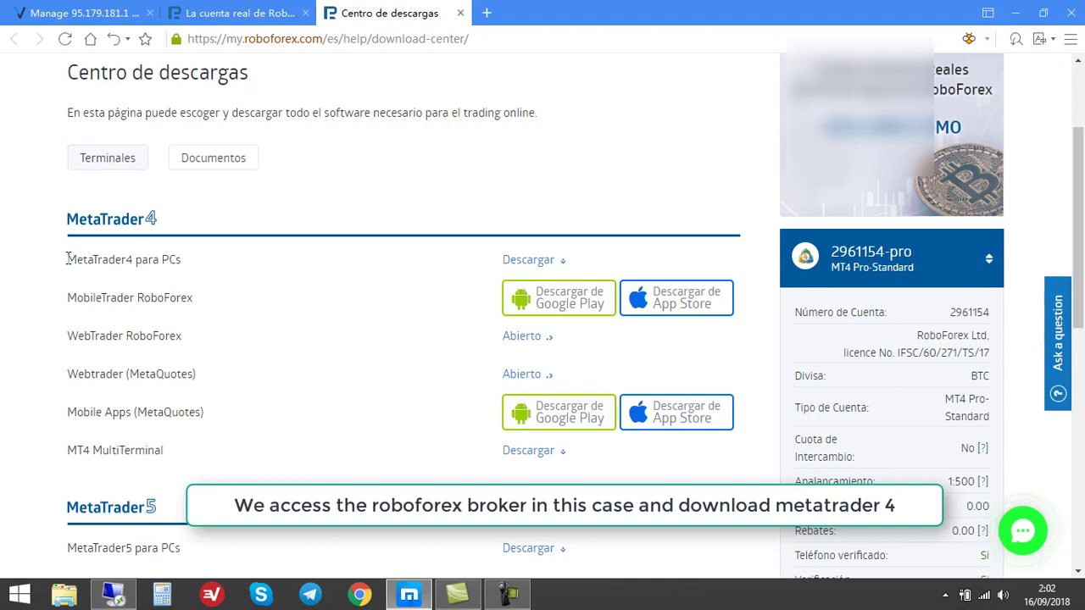
left_click_drag(68, 259, 193, 264)
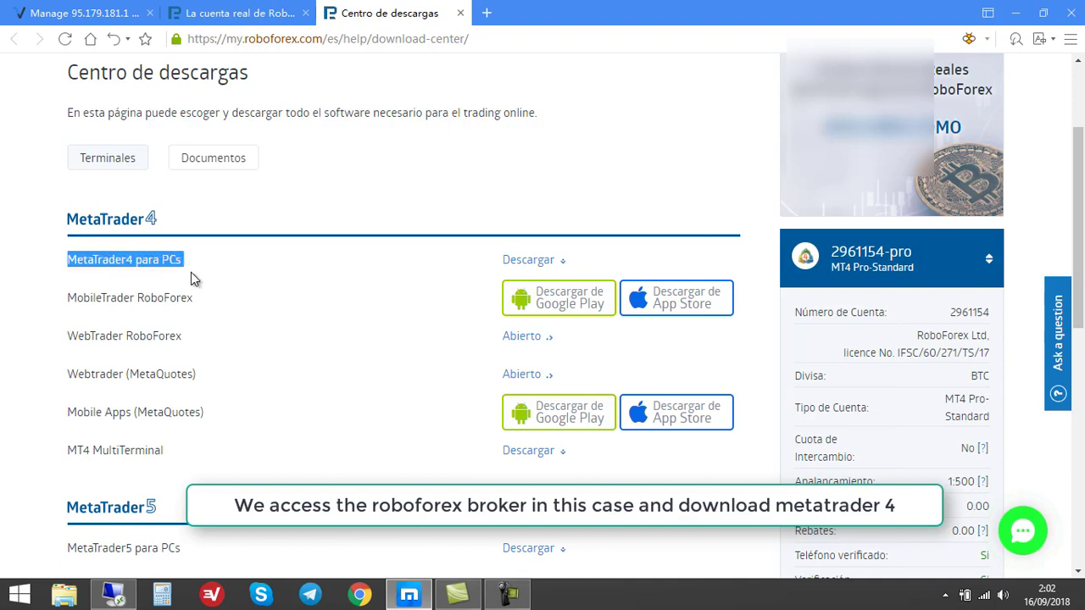
left_click(122, 259)
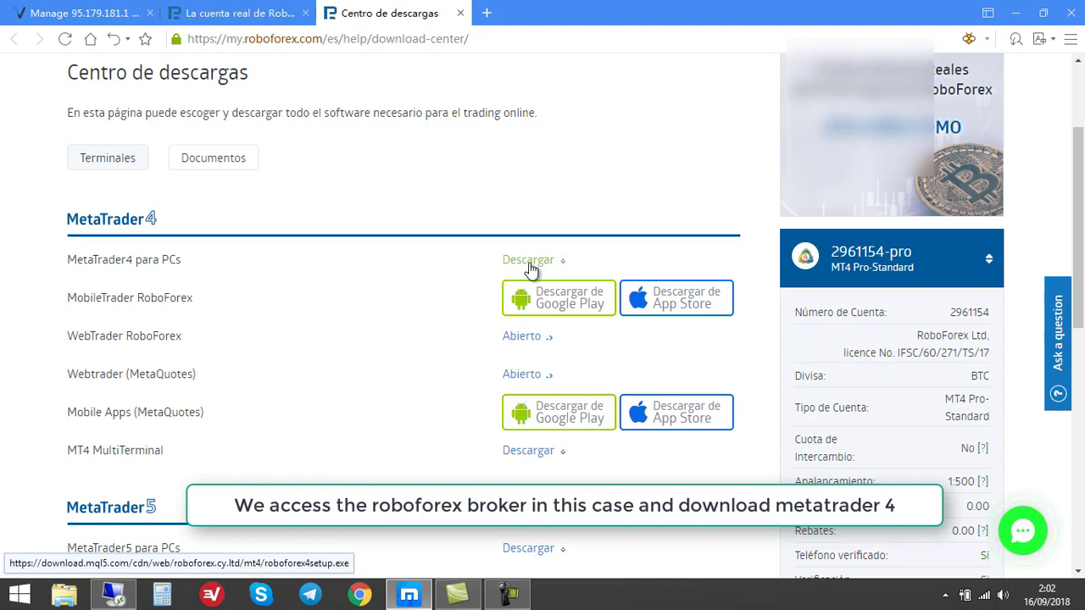
left_click_drag(482, 270, 558, 262)
left_click(527, 261)
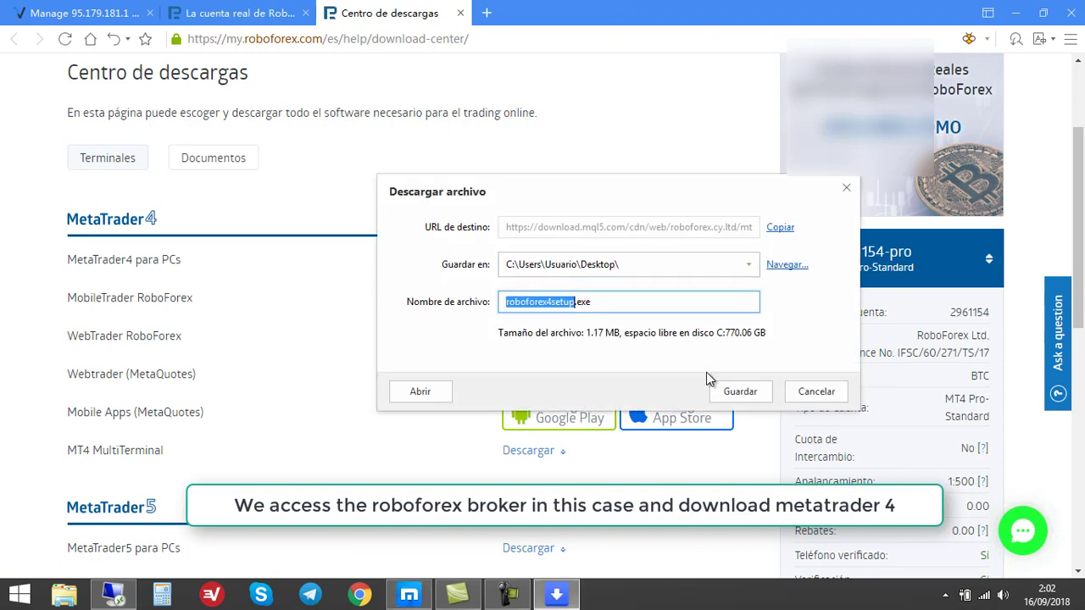
left_click(738, 390)
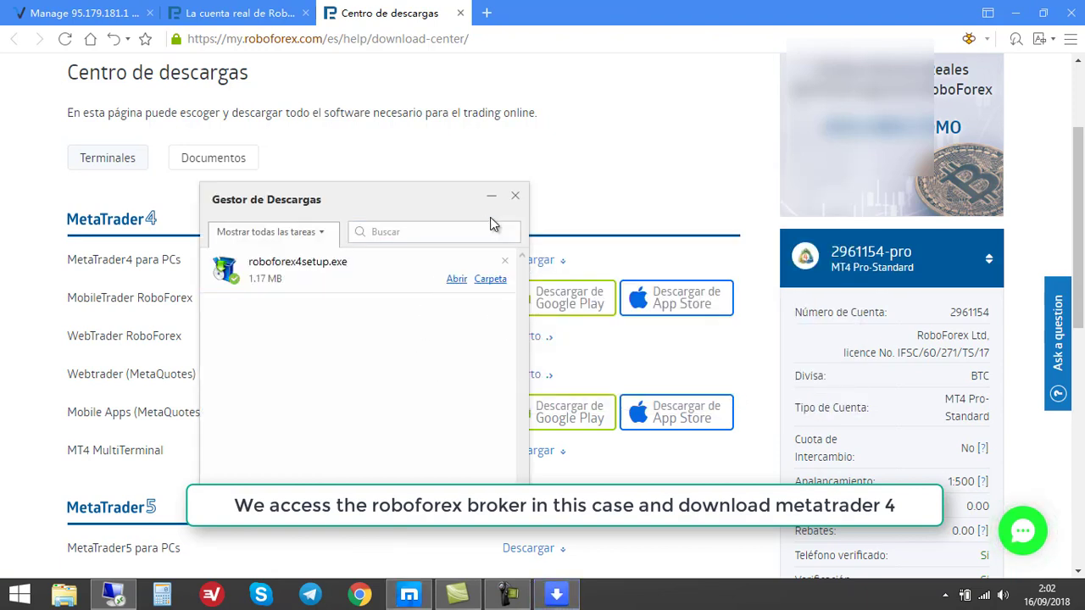
left_click(514, 196)
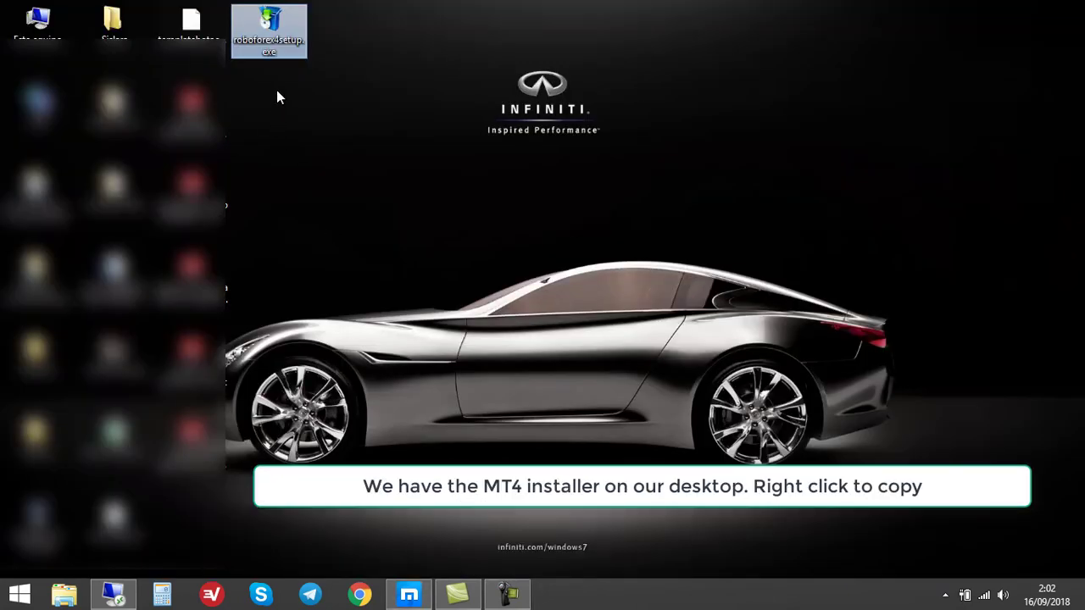
- Copy roboforex4setup.exe from the local desktop and paste it onto the VPS desktop in the remote session
right_click(275, 30)
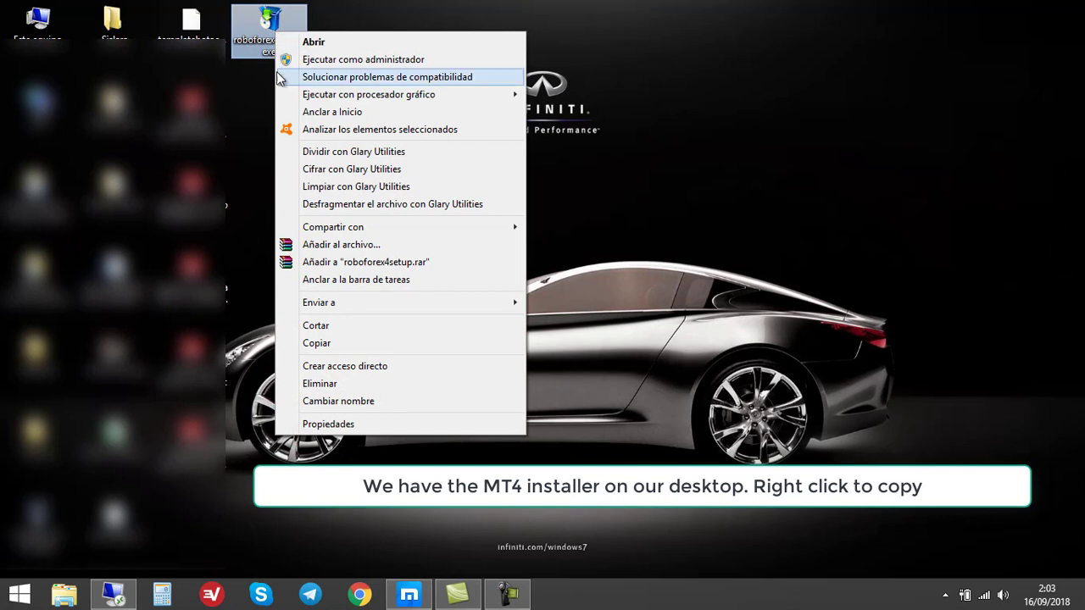
left_click(322, 345)
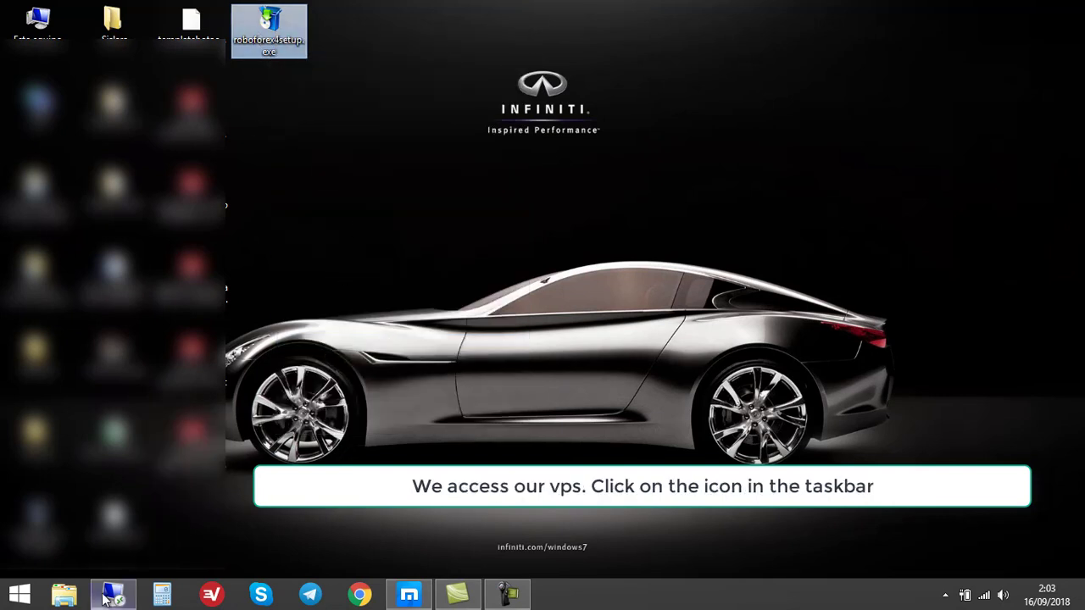
mouse_move(117, 598)
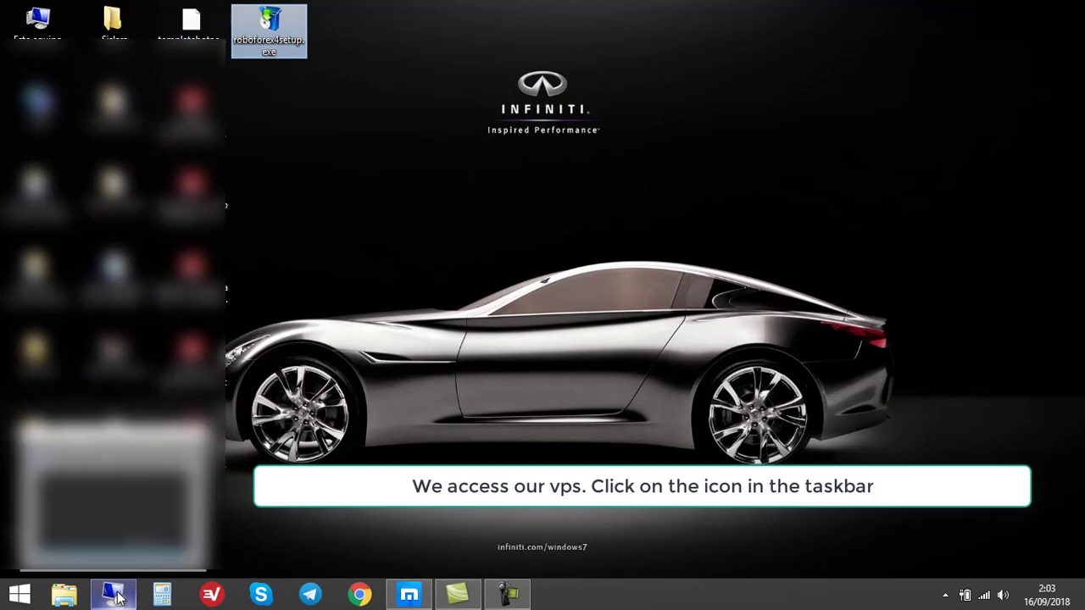
left_click(114, 596)
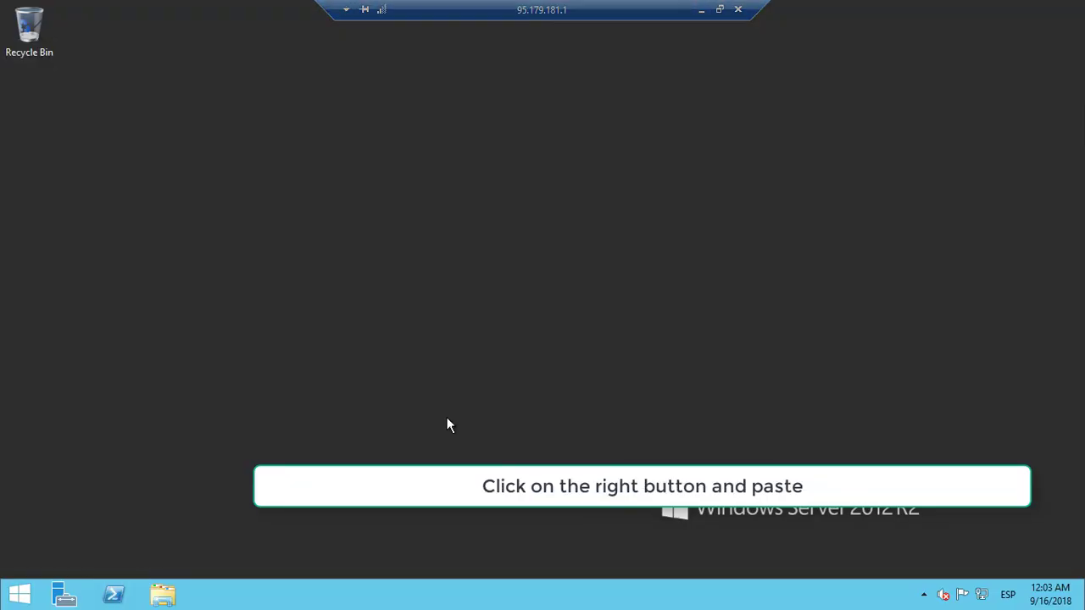
right_click(266, 208)
left_click(306, 273)
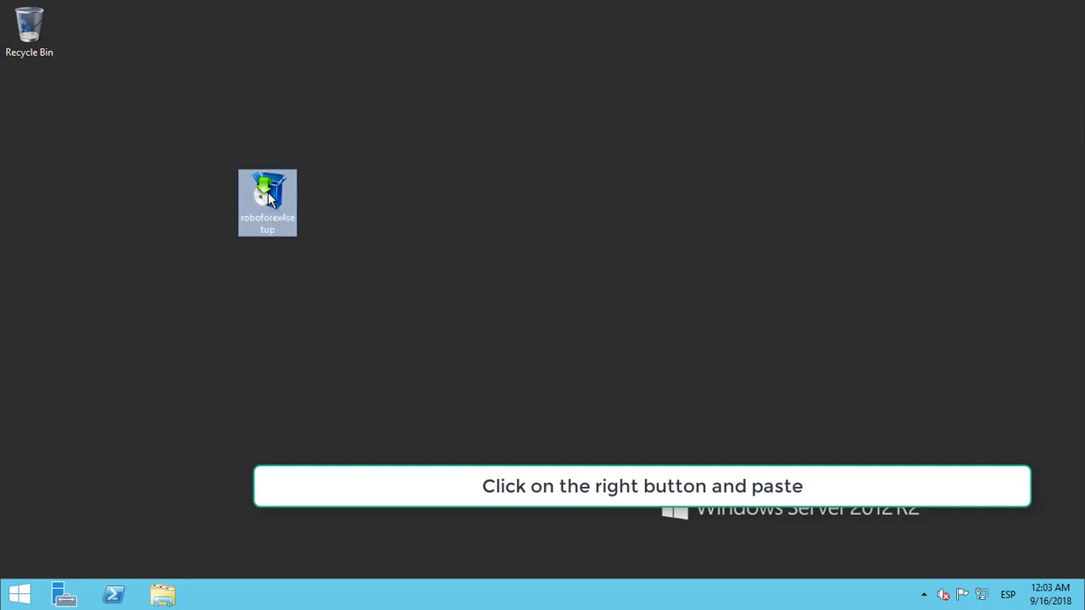
- Move the roboforex4setup icon below the Recycle Bin, then run it and install RoboForex MetaTrader 4 with the default settings
left_click_drag(268, 193, 18, 100)
left_click(135, 204)
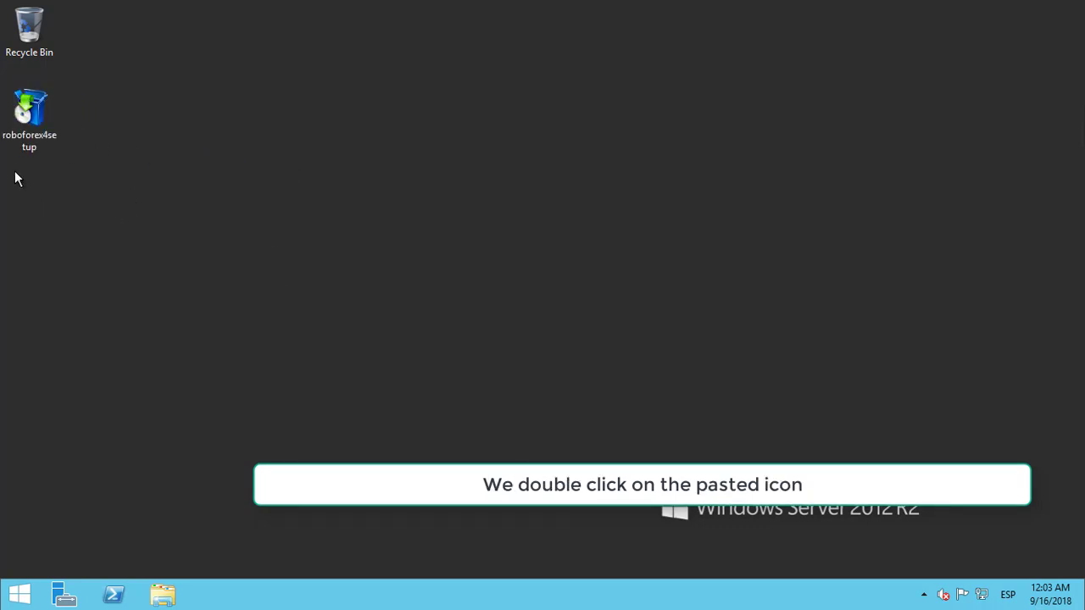
double_click(29, 127)
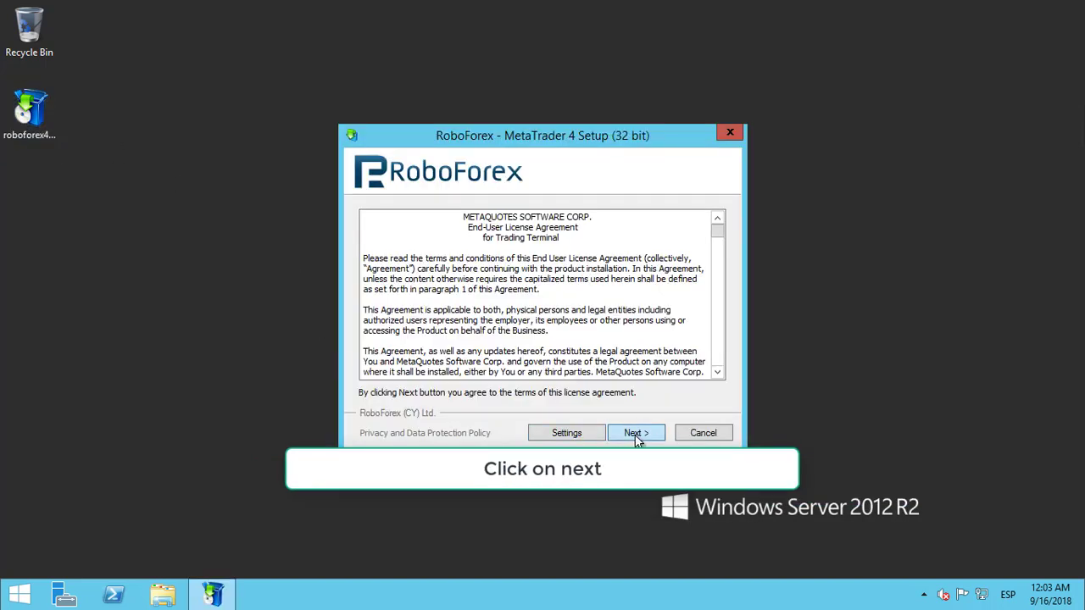
left_click(635, 433)
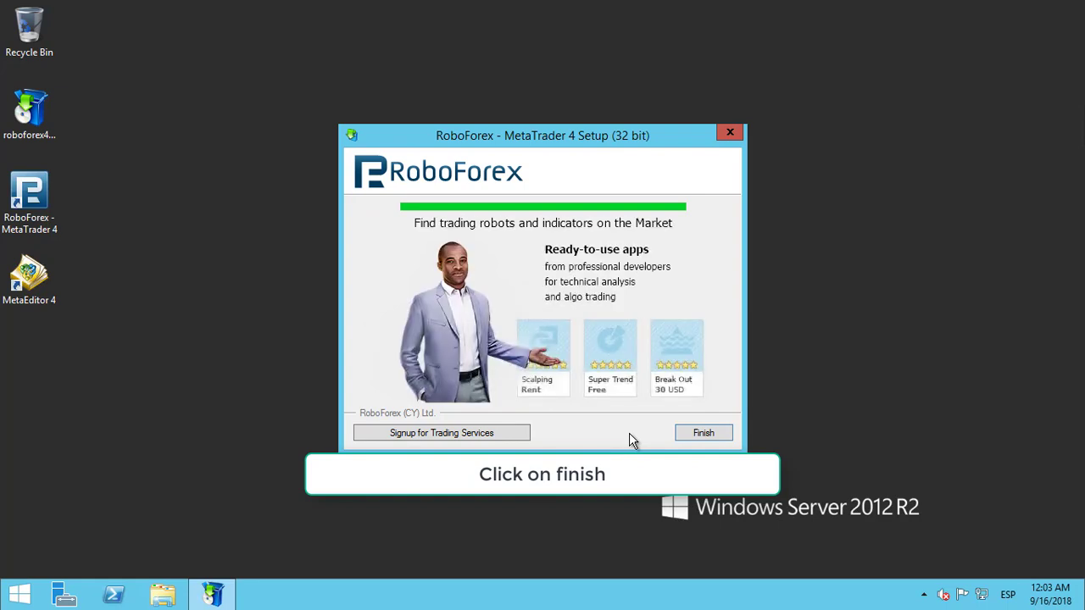
left_click(704, 434)
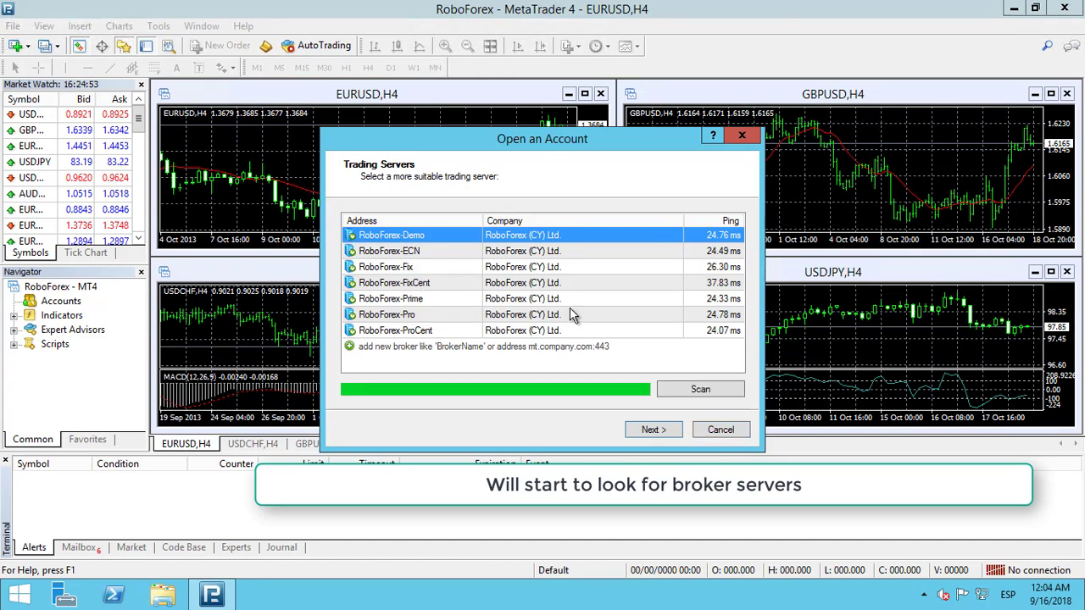
- Switch to Gmail on the local PC and check the account type in the RoboForex new-account e-mail
mouse_move(551, 7)
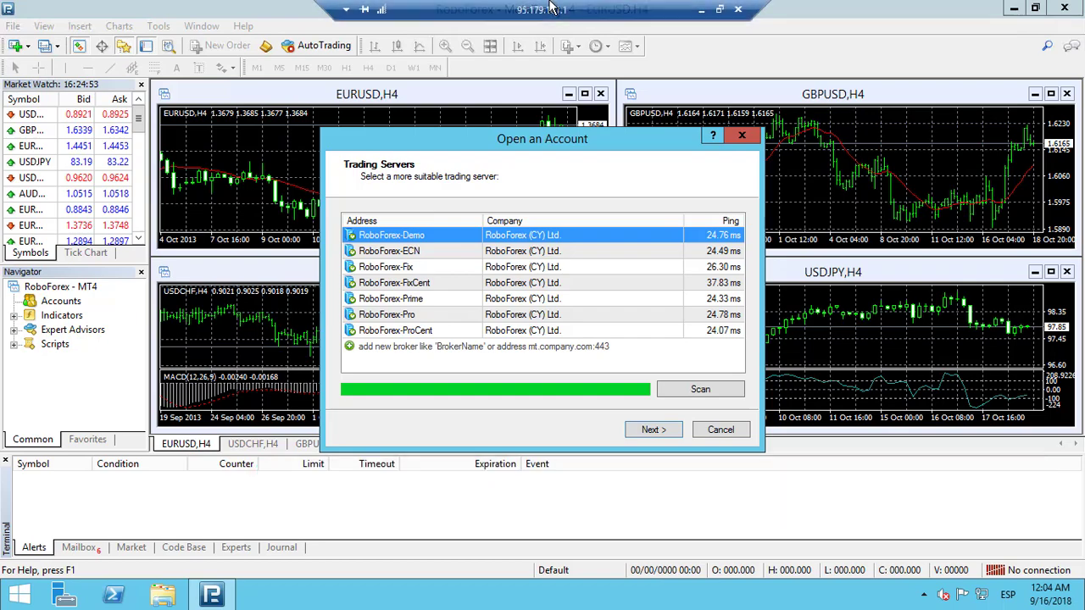
left_click(701, 9)
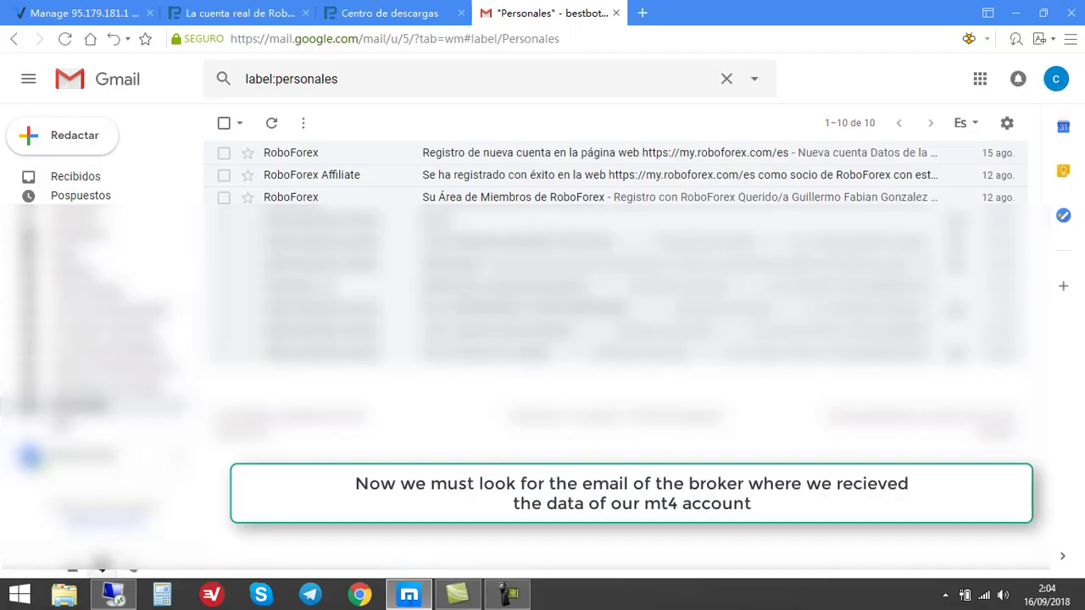
left_click(298, 159)
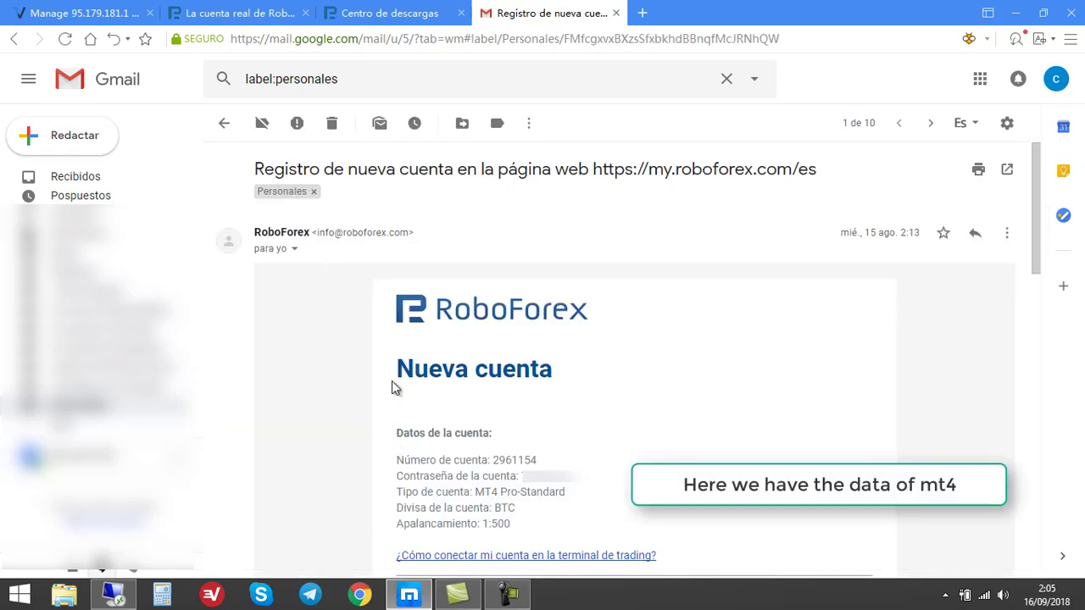
left_click_drag(396, 438, 506, 441)
left_click(593, 482)
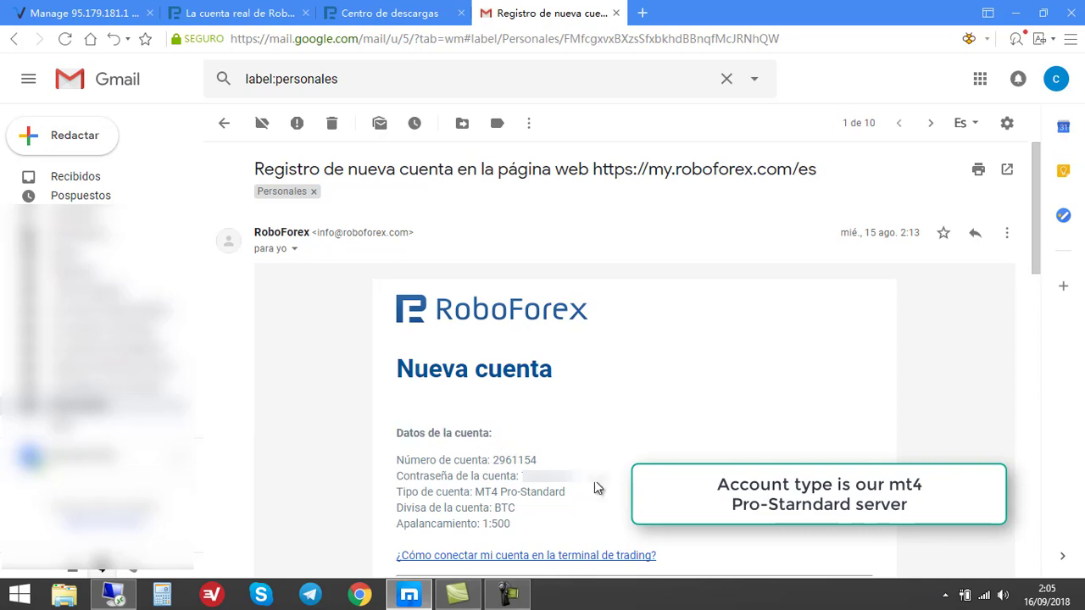
left_click_drag(476, 491, 568, 496)
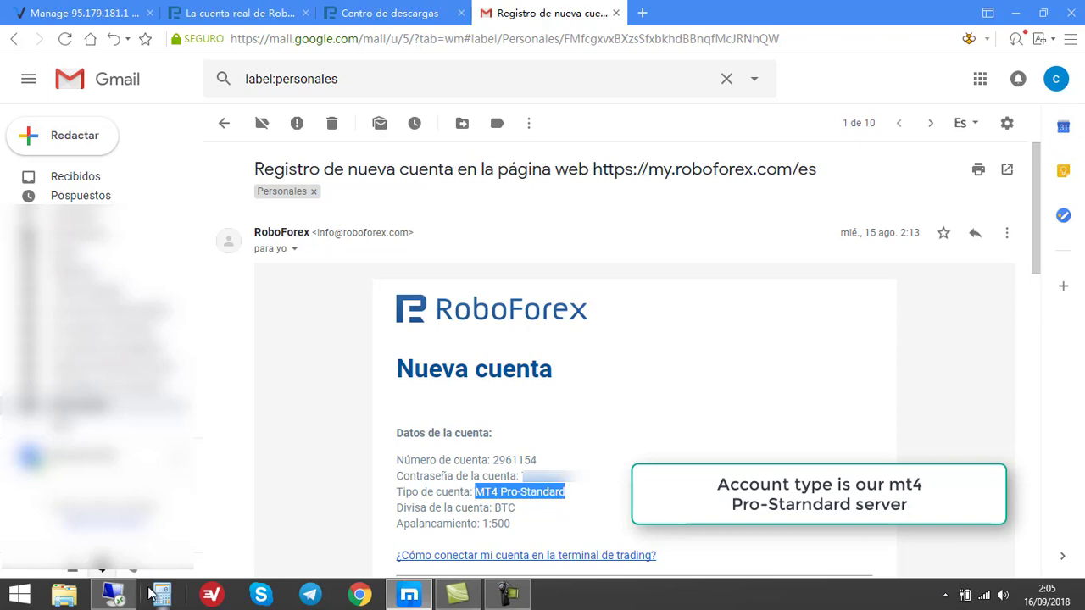
- Return to MetaTrader 4 on the VPS, select the RoboForex-Pro trading server and choose Existing trade account
left_click(115, 596)
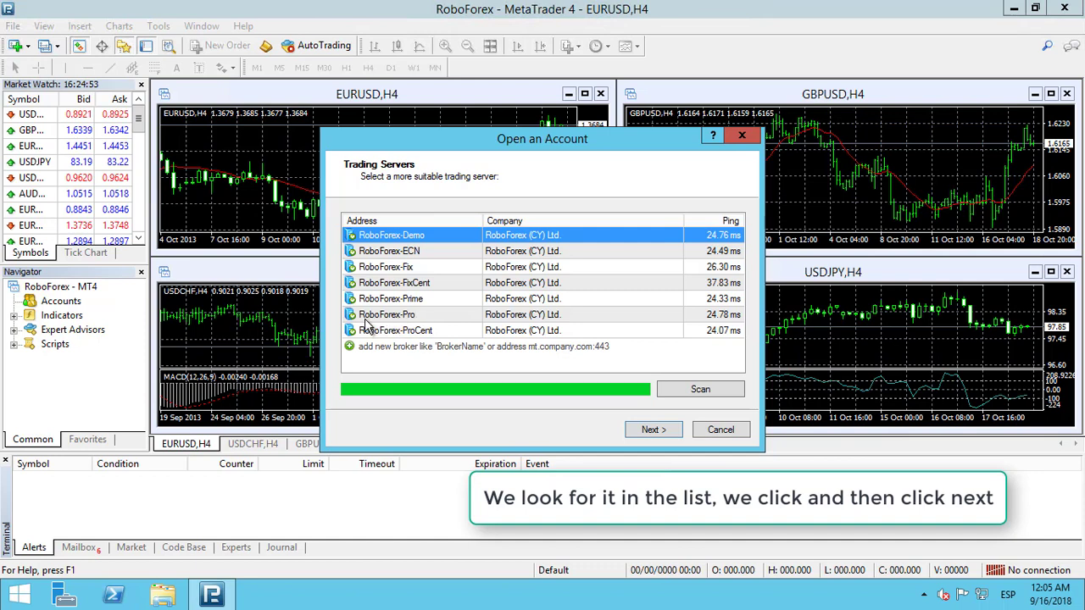
left_click(405, 316)
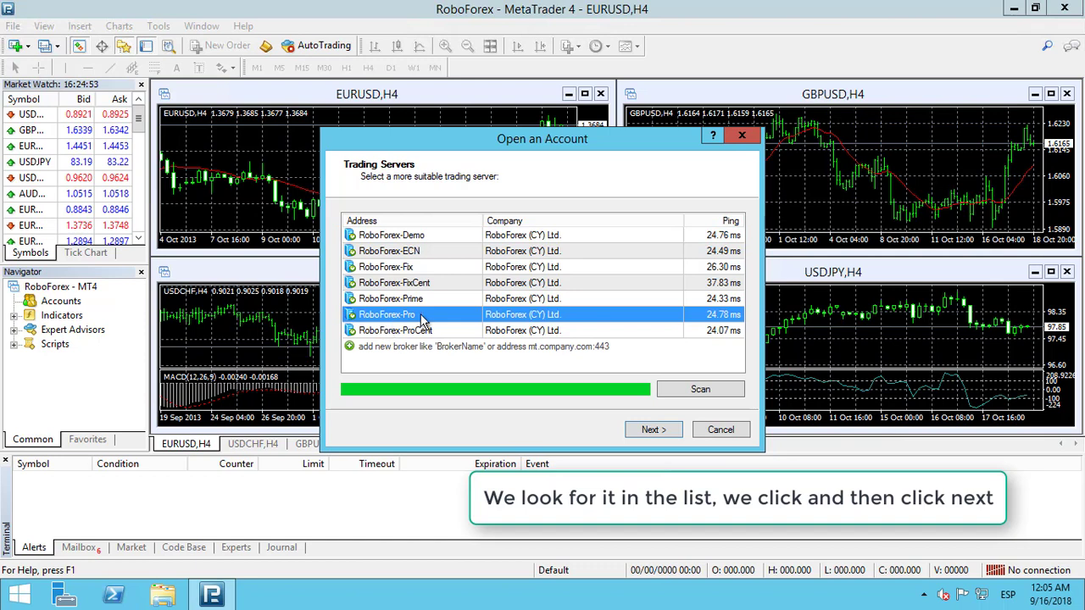
left_click(641, 430)
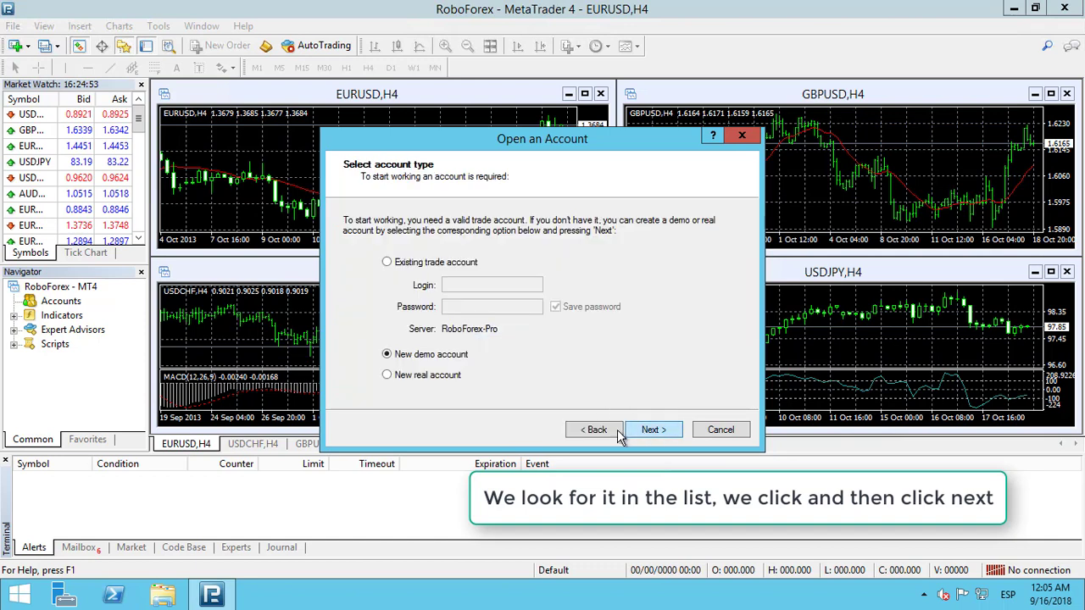
left_click(388, 265)
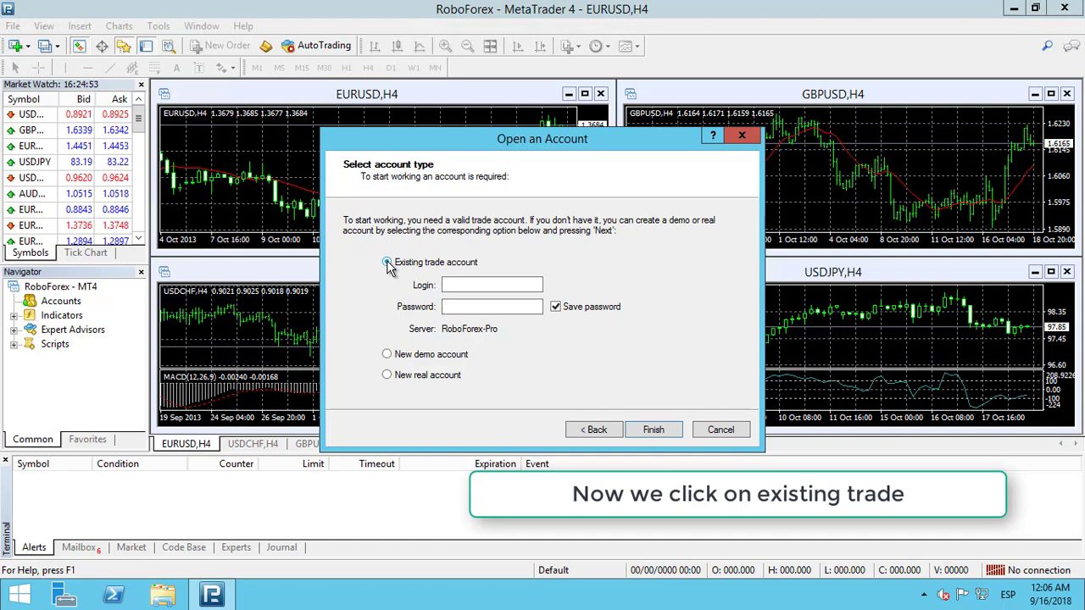
left_click(455, 285)
left_click(453, 310)
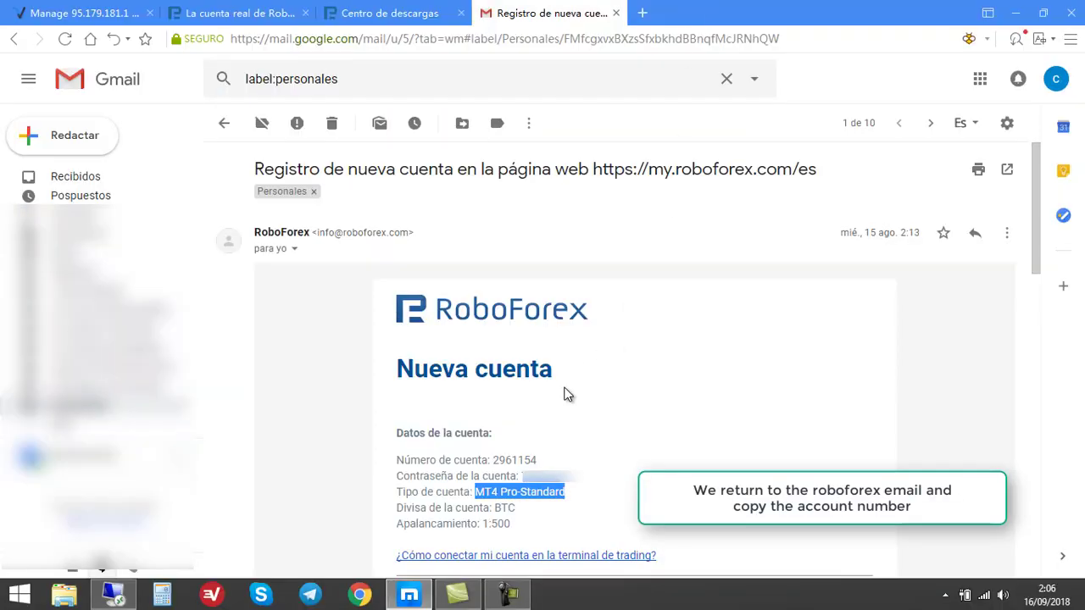
- Copy the account number from the RoboForex e-mail and paste it as the login of the existing trade account on the VPS
left_click_drag(538, 460, 500, 459)
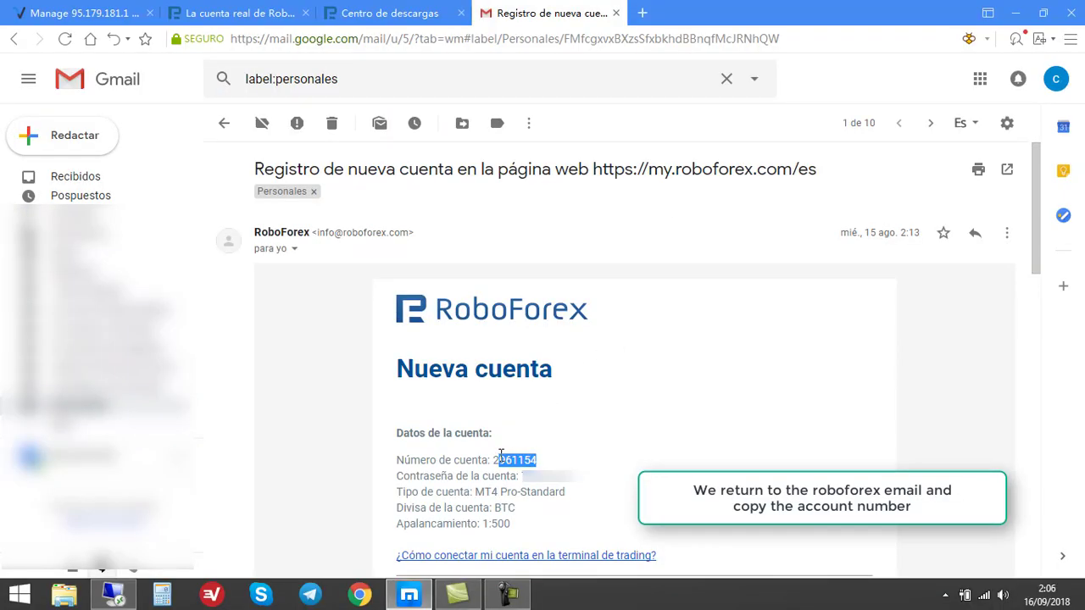
right_click(502, 458)
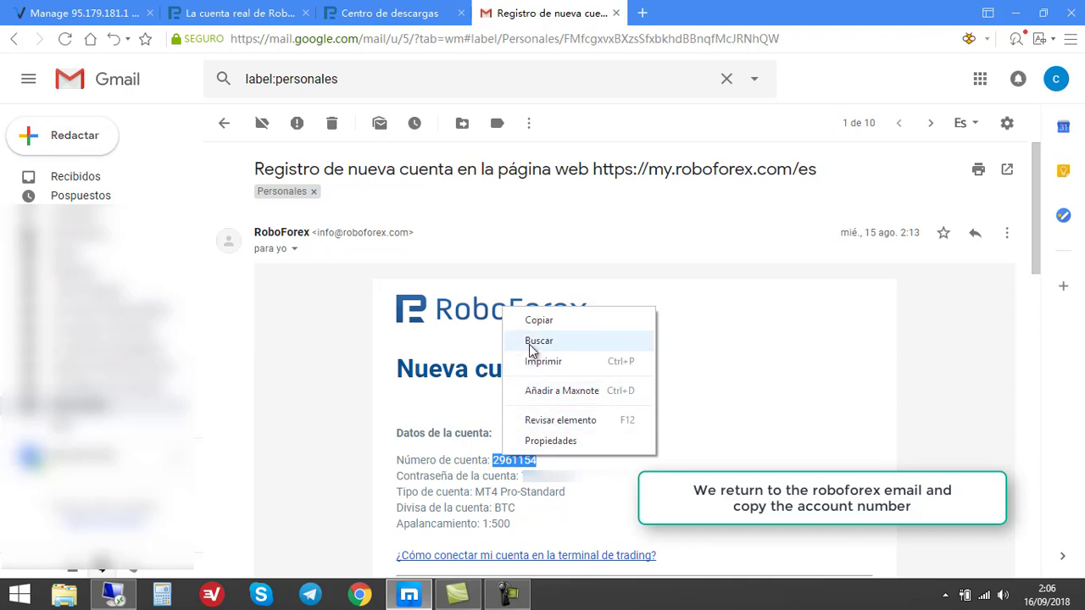
left_click(539, 321)
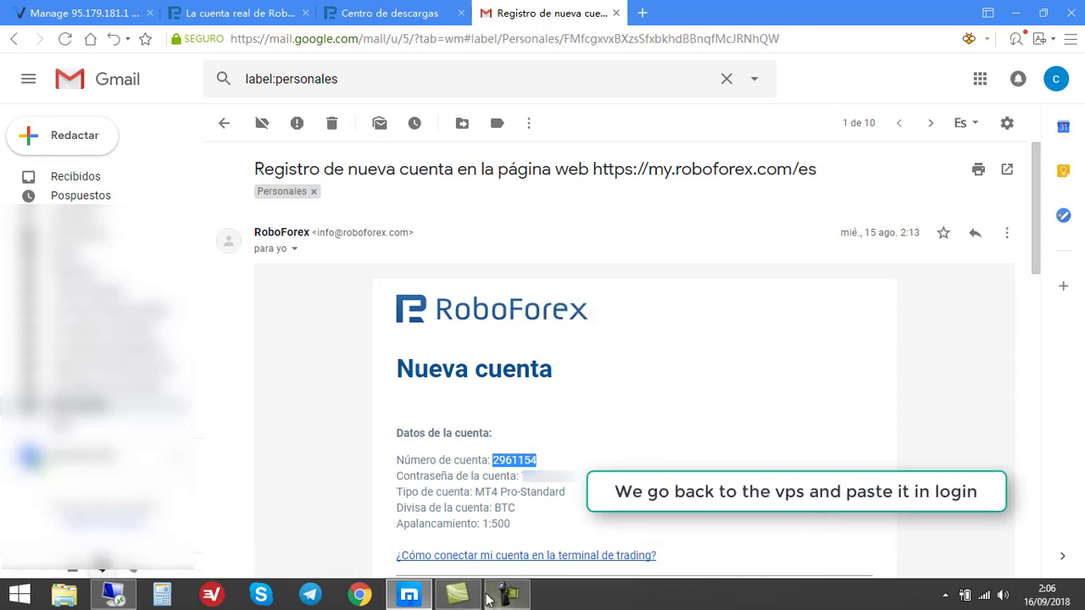
left_click(116, 597)
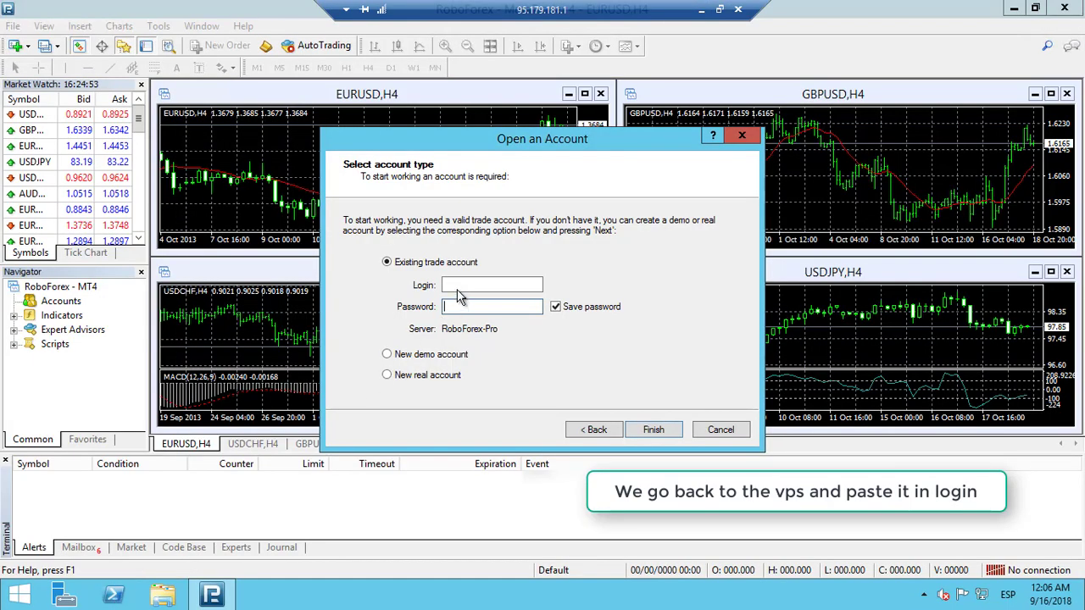
left_click(460, 284)
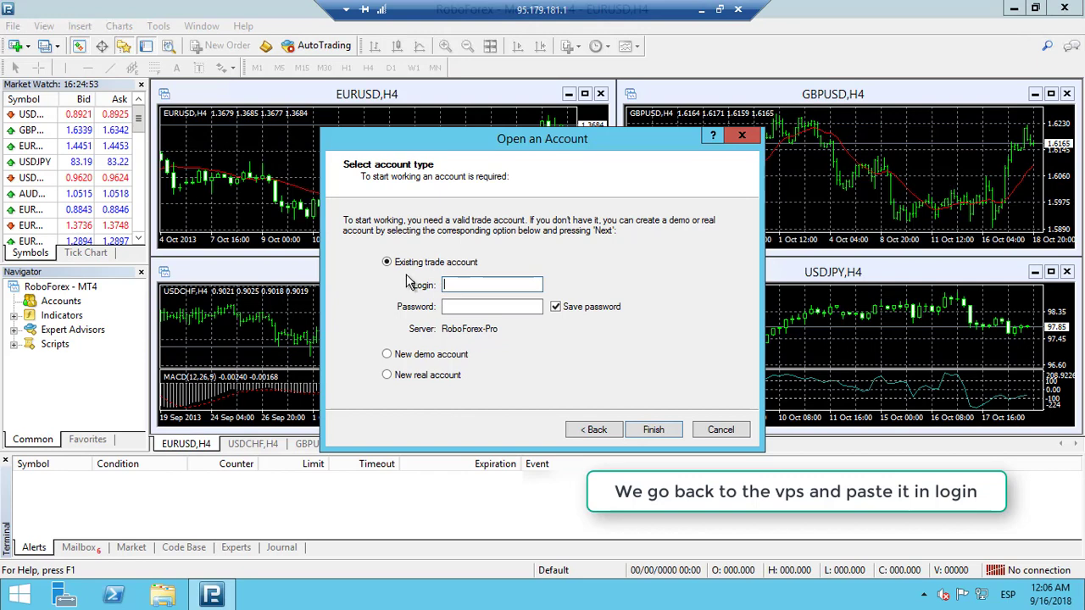
right_click(458, 285)
left_click(496, 351)
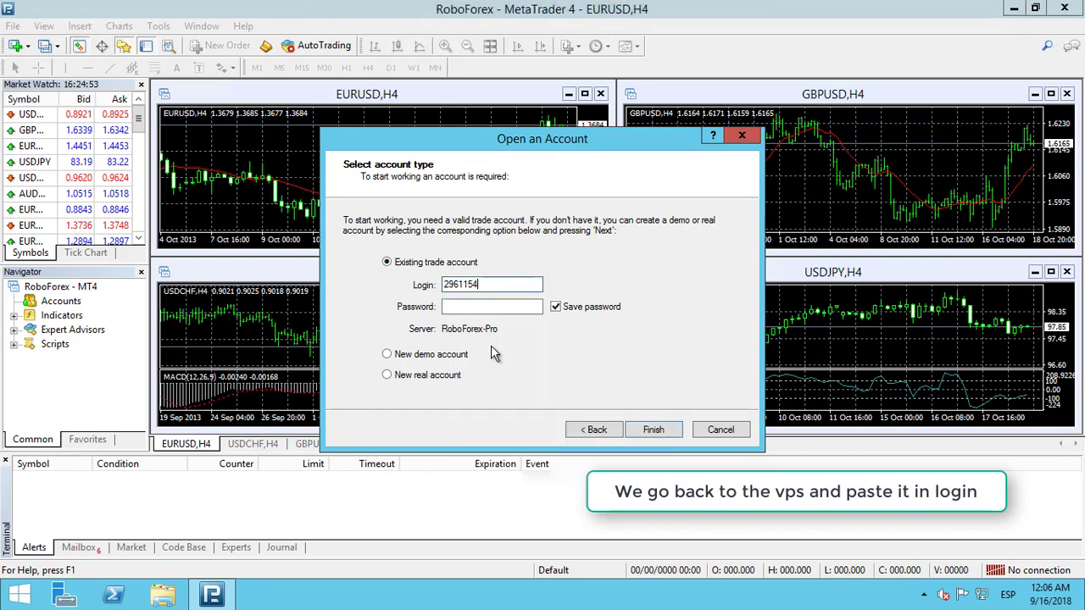
- Copy the account password from the RoboForex e-mail, paste it as the trade account's password on the VPS and finish the login
left_click(701, 9)
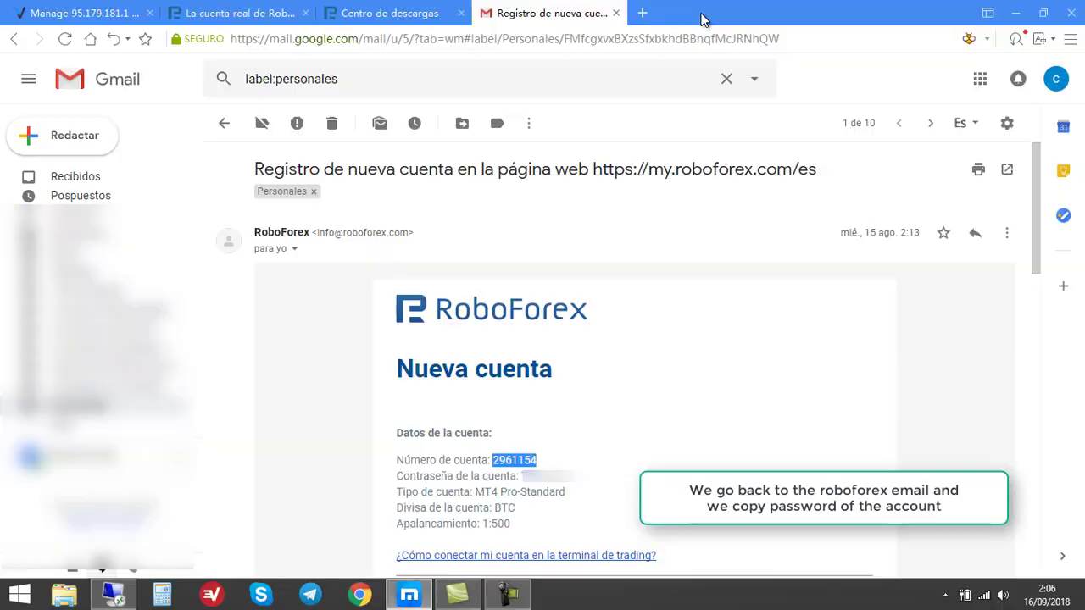
left_click_drag(402, 474, 573, 479)
left_click(524, 471)
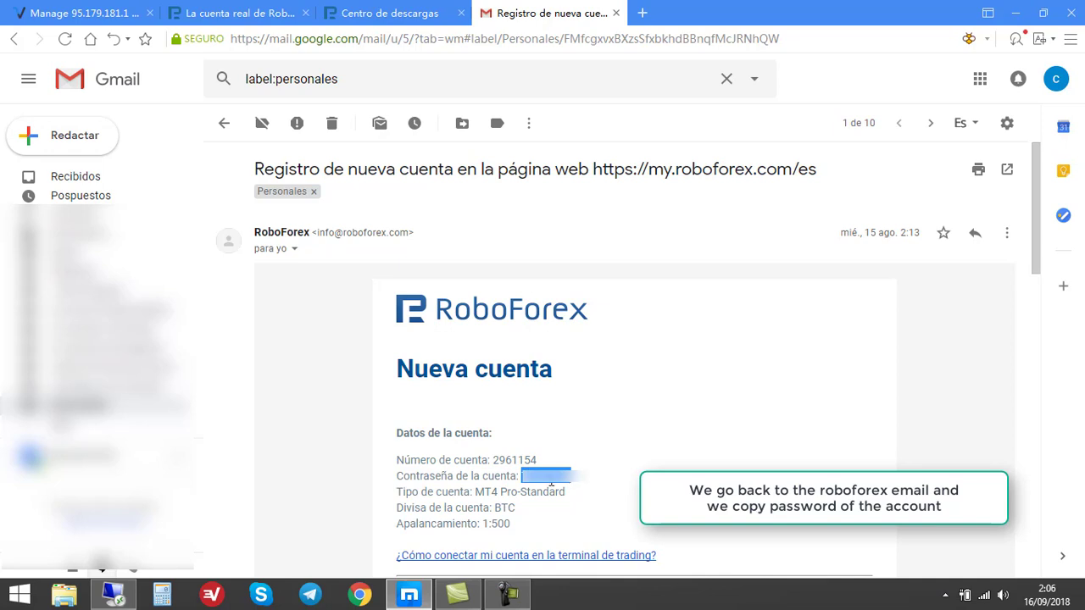
right_click(551, 482)
left_click(589, 345)
left_click(113, 594)
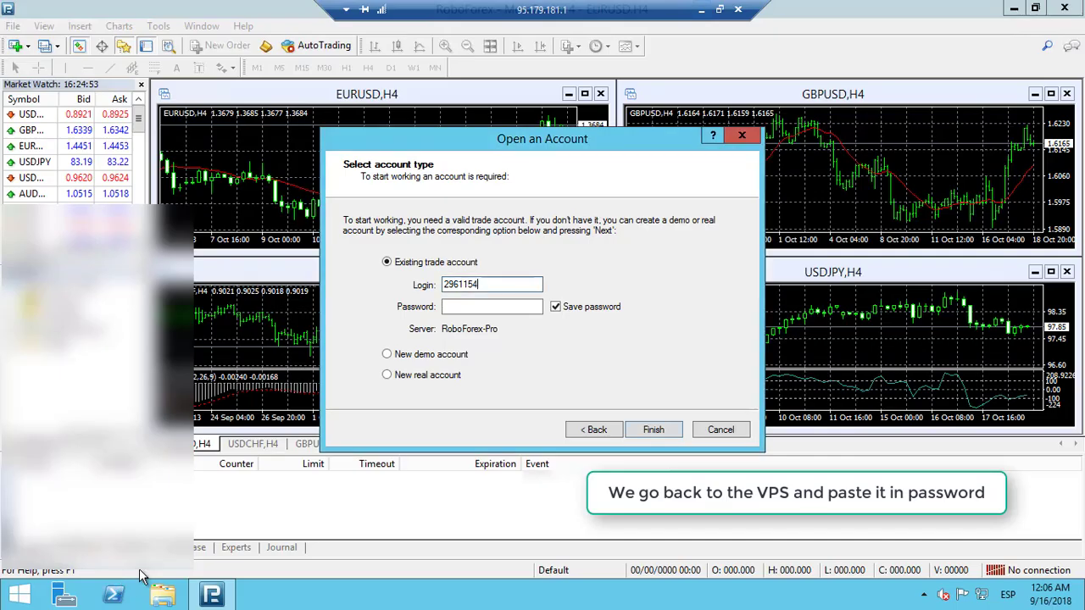
left_click(477, 310)
right_click(478, 310)
left_click(497, 326)
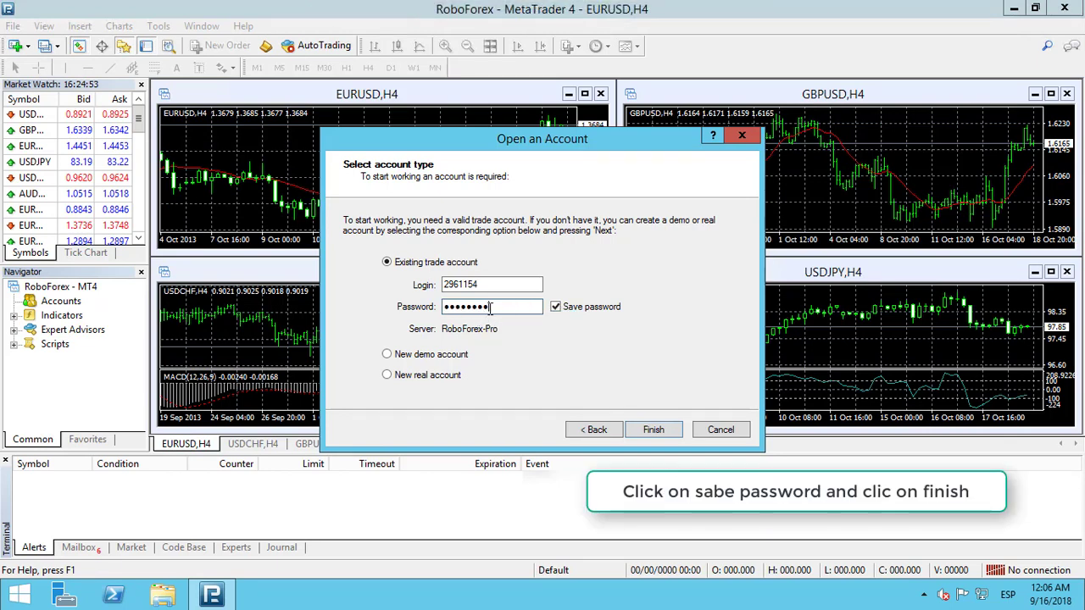
left_click(651, 432)
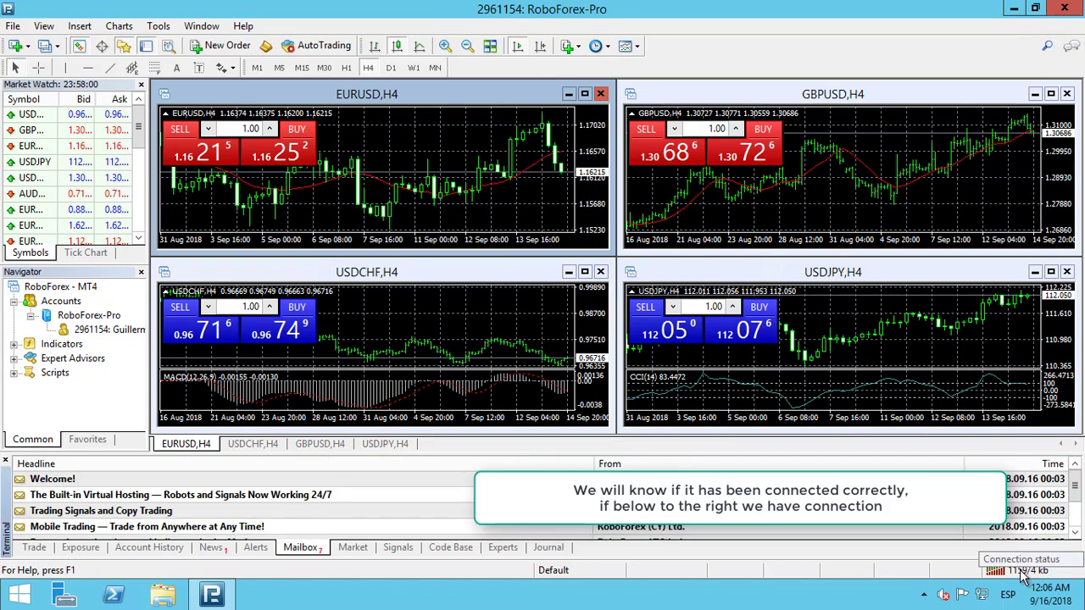
- Close the USDCHF, USDJPY, GBPUSD and EURUSD charts and widen the Market Watch and Navigator panes
left_click(600, 271)
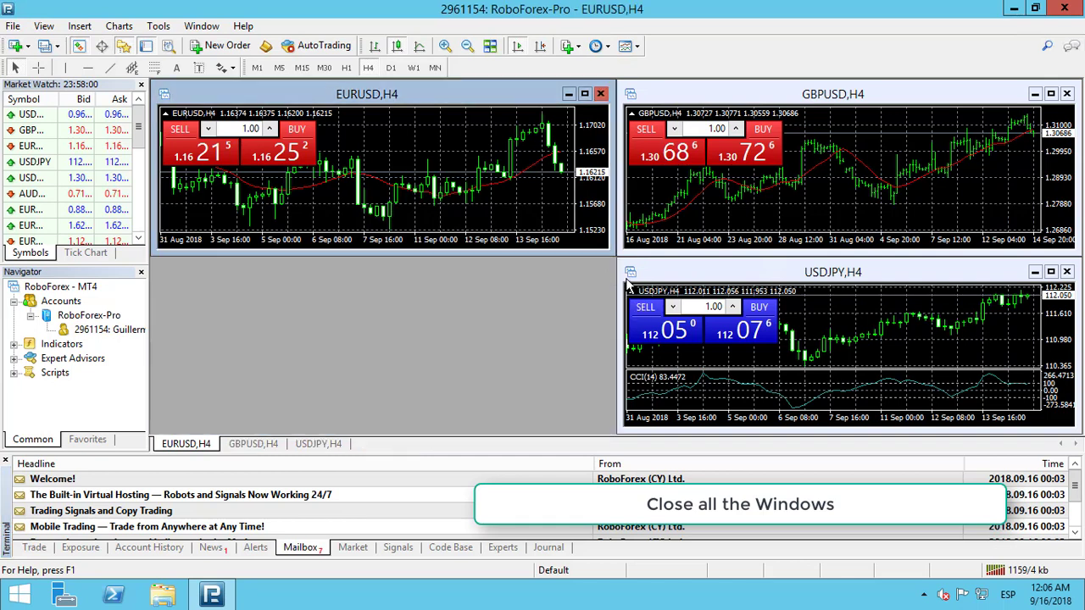
left_click(1066, 271)
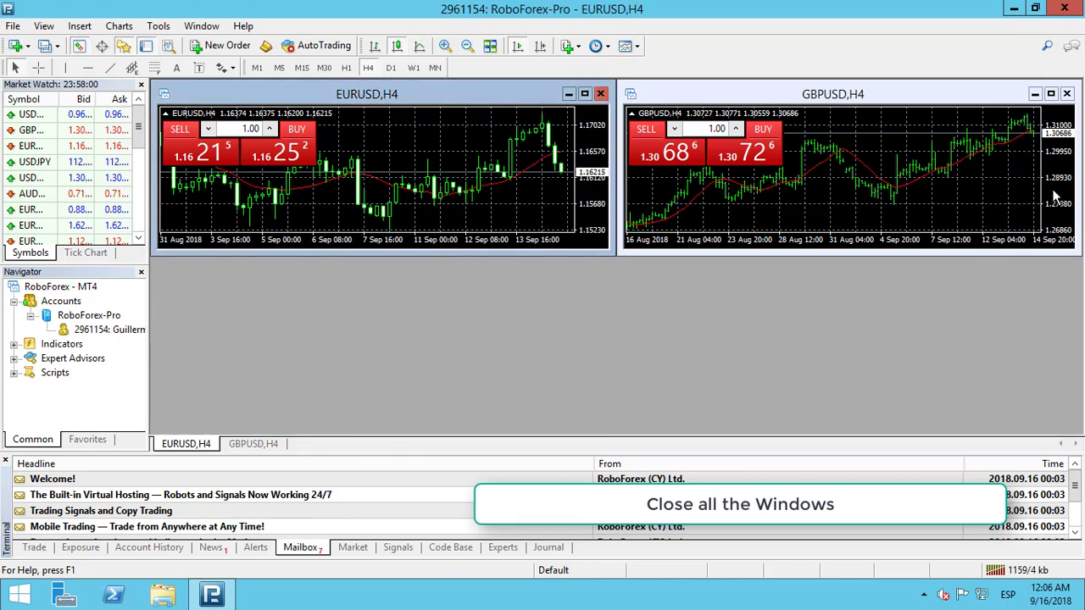
left_click(1067, 93)
left_click(600, 94)
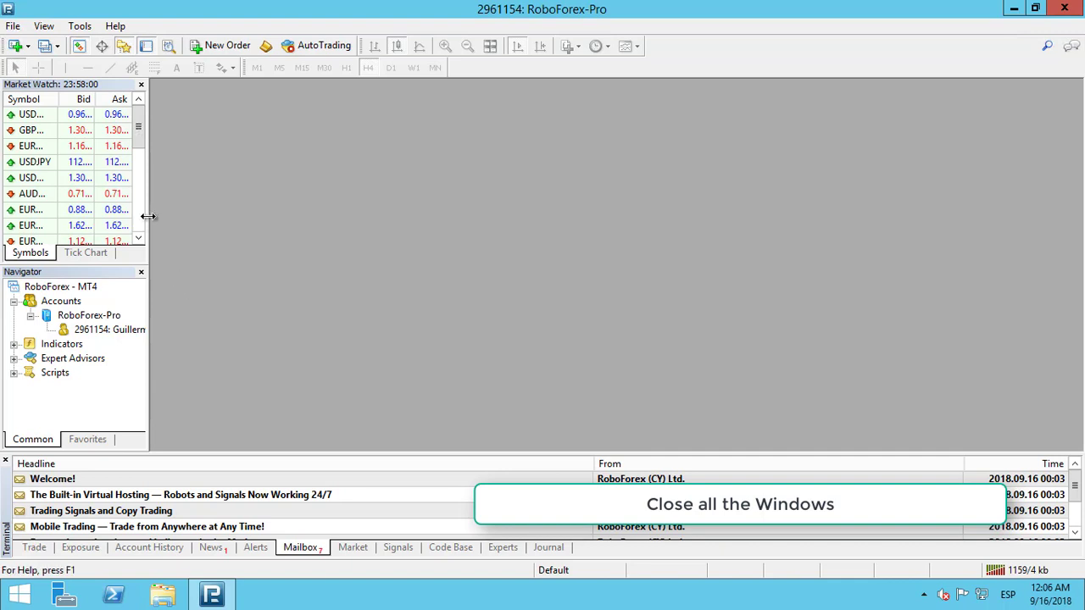
left_click_drag(149, 217, 148, 217)
left_click_drag(179, 219, 189, 220)
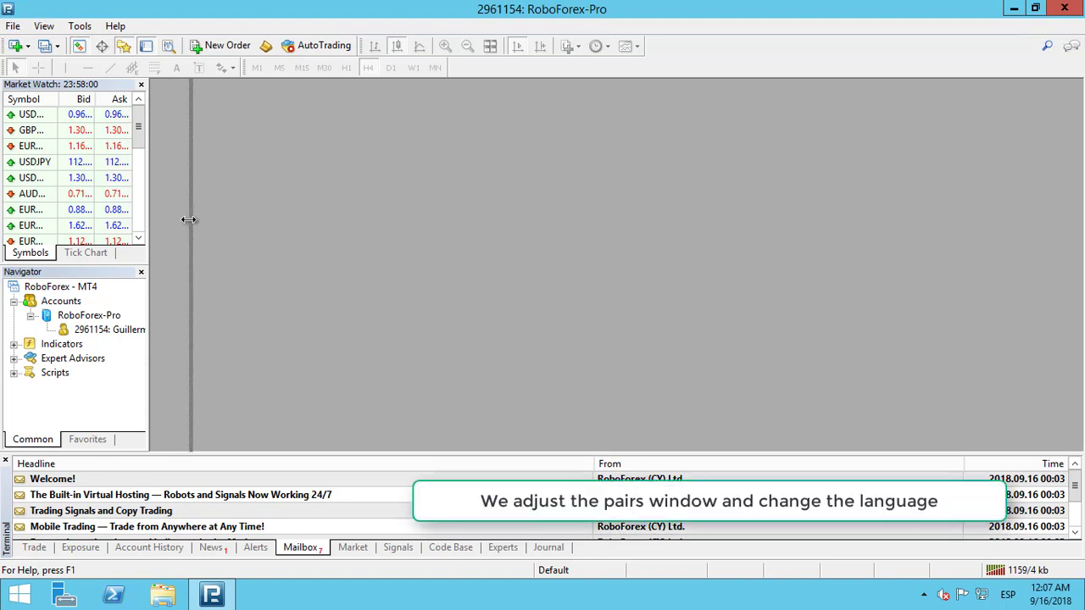
- Change the terminal's interface language to Spanish and restart MetaTrader 4 to apply it
left_click(51, 27)
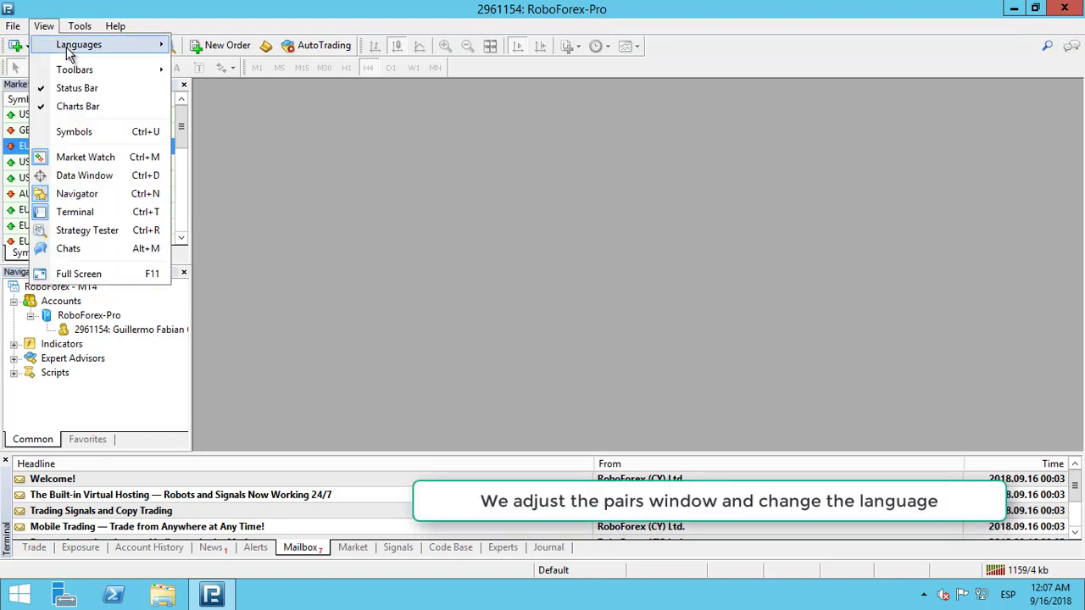
mouse_move(66, 46)
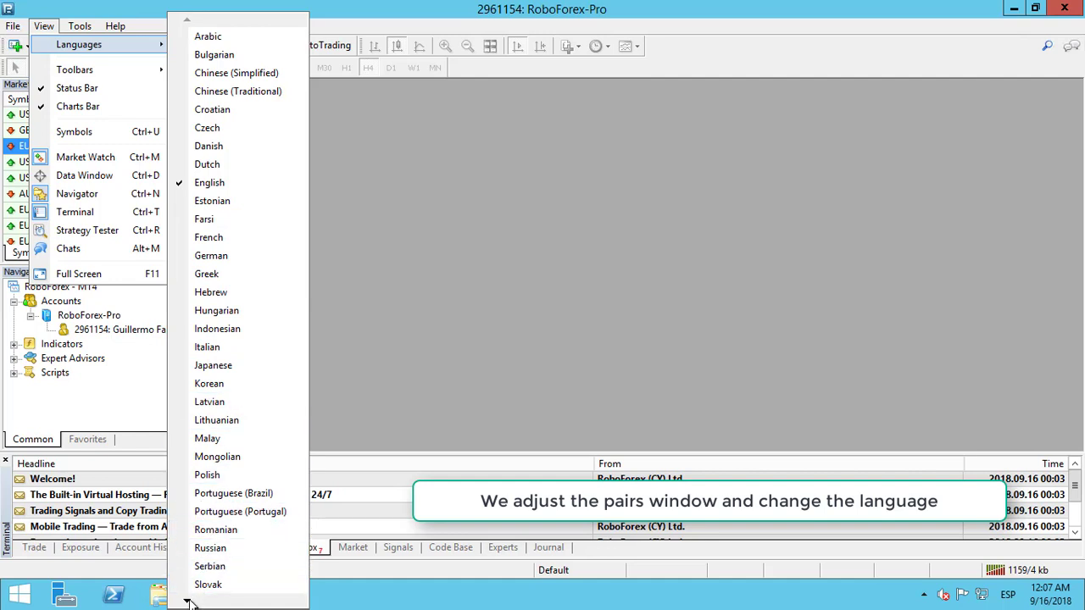
mouse_move(188, 601)
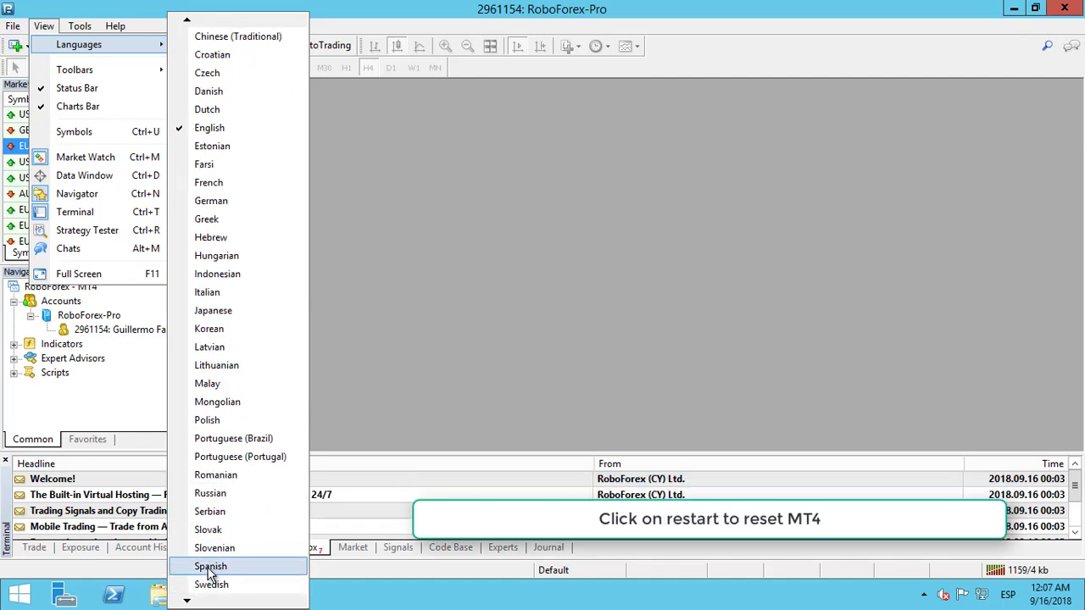
left_click(211, 568)
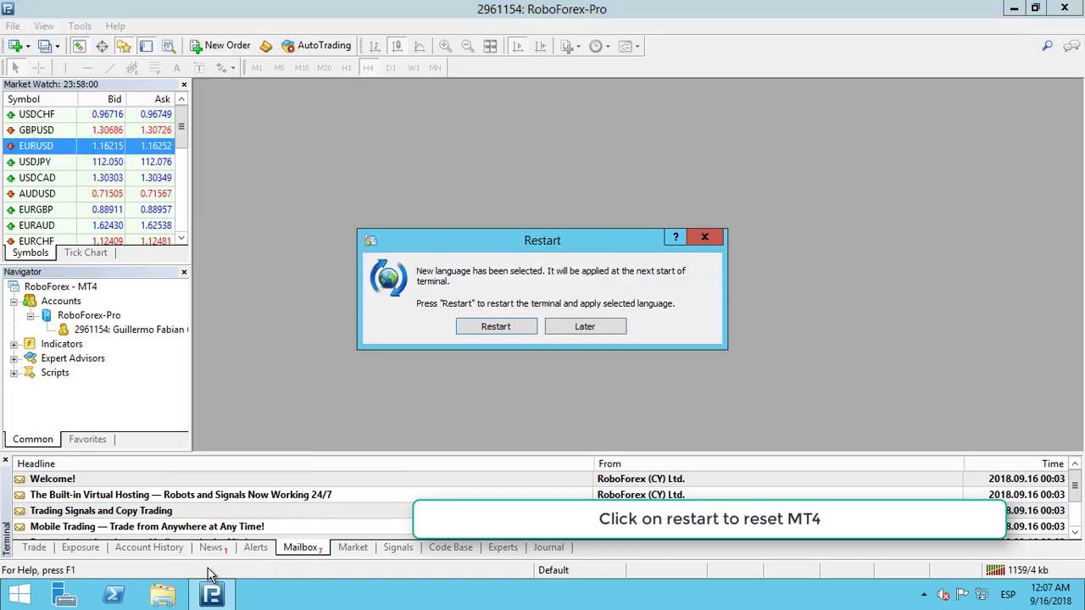
left_click(498, 326)
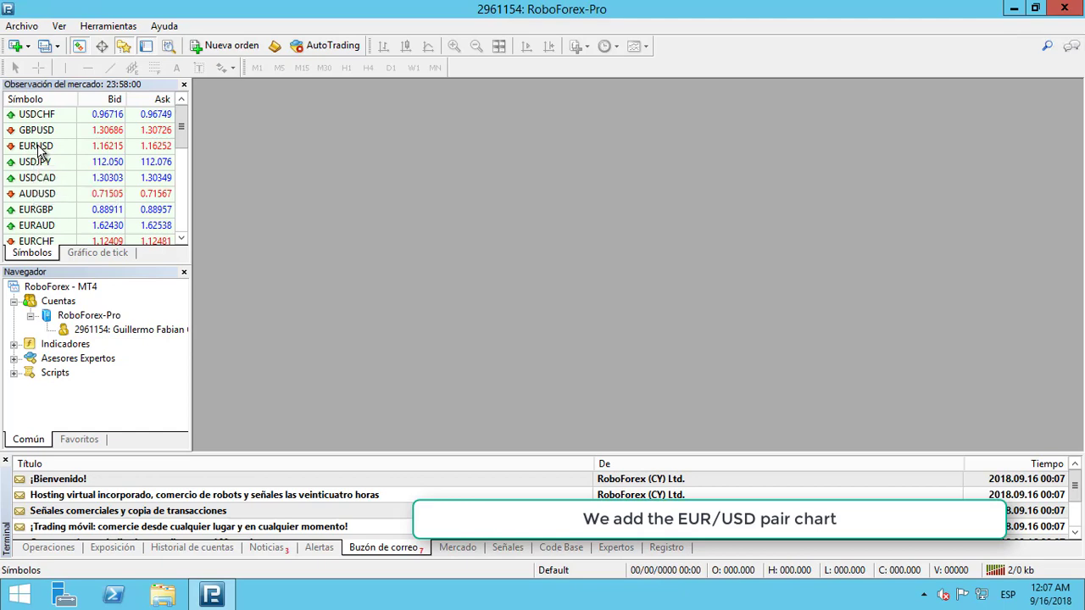
- Open a chart window for EURUSD from the market watch and maximize it
right_click(39, 147)
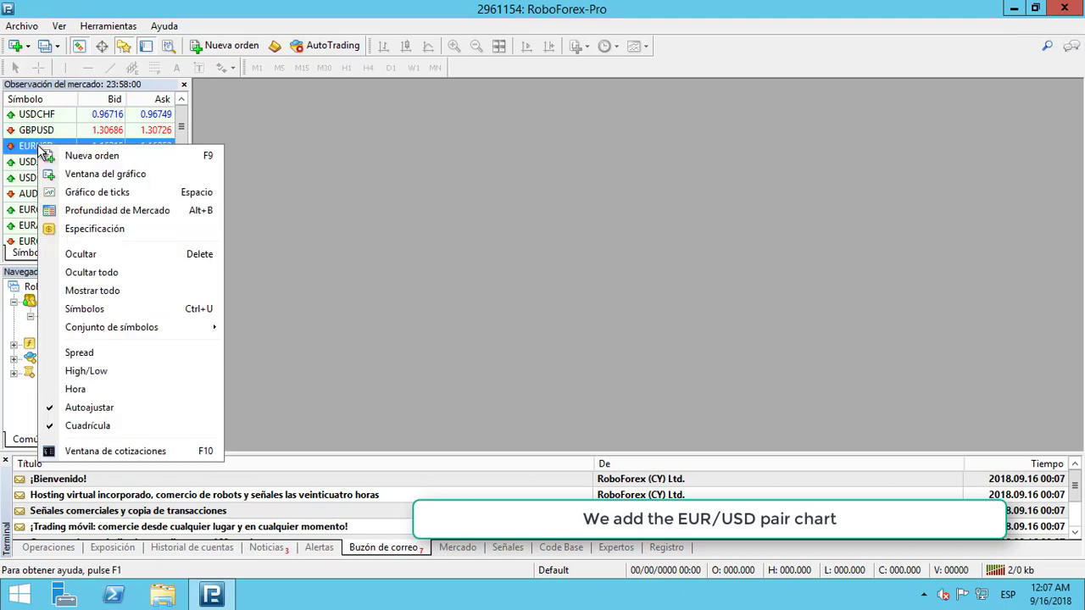
left_click(105, 175)
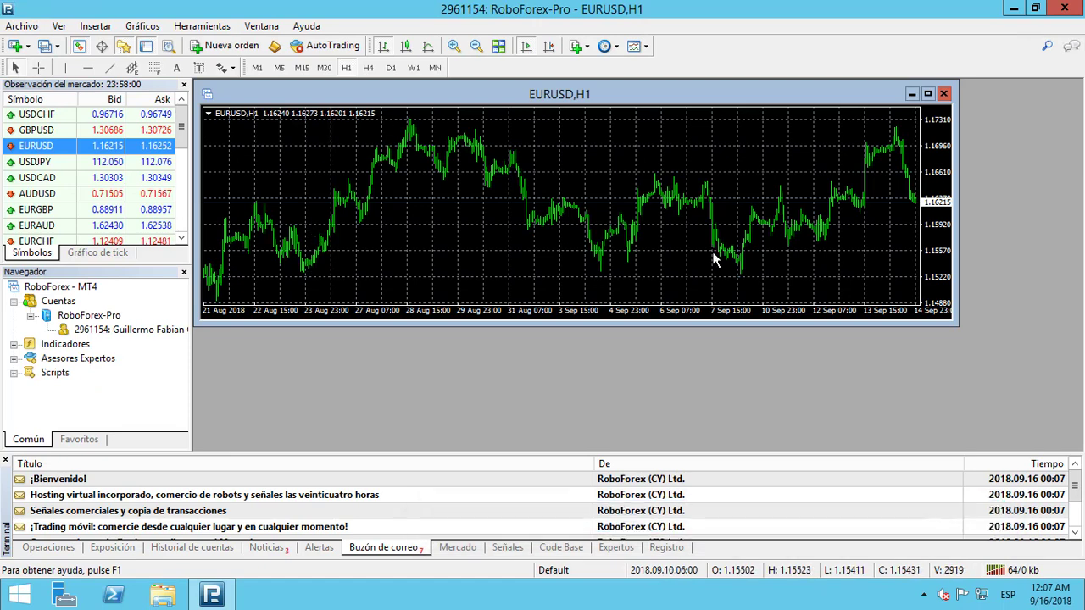
left_click(927, 94)
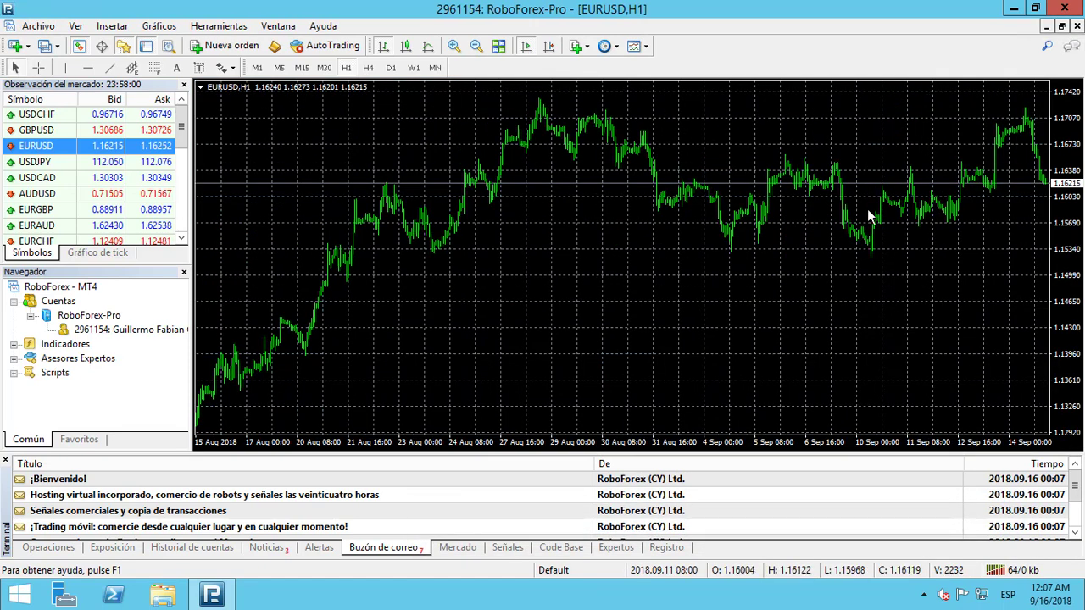
- Minimize the VPS session, copy the BITFREX MINI 1.0 .ex4 file from the local desktop and return to the VPS
mouse_move(557, 7)
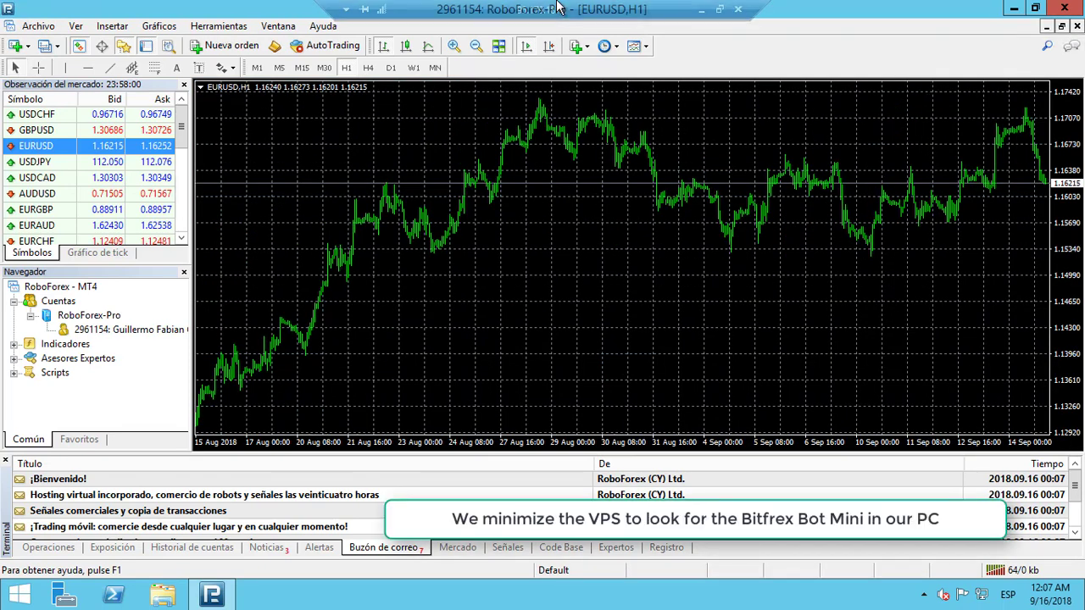
left_click(703, 11)
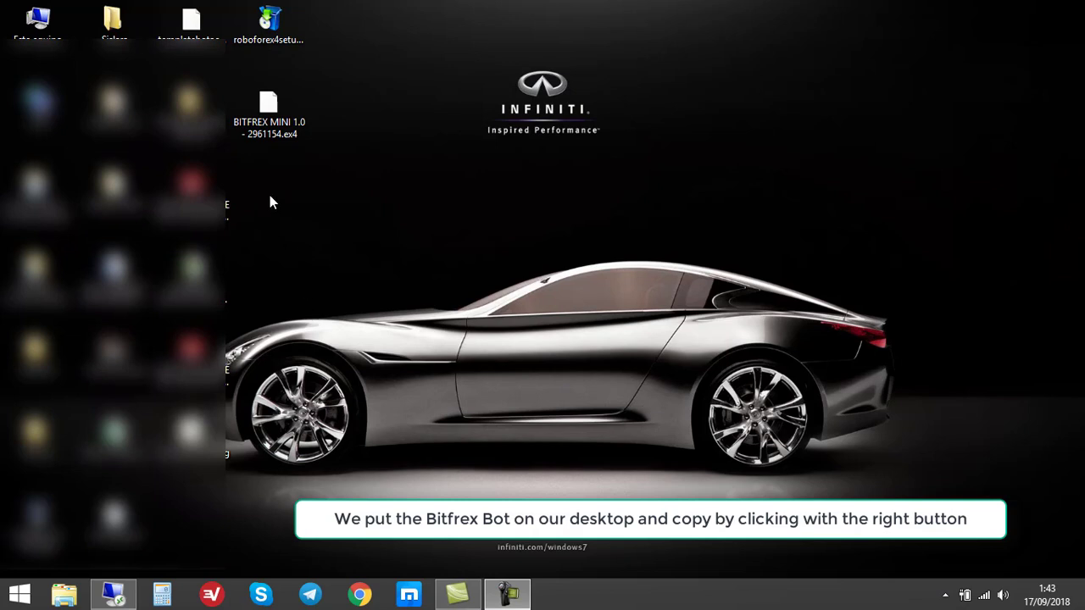
right_click(274, 117)
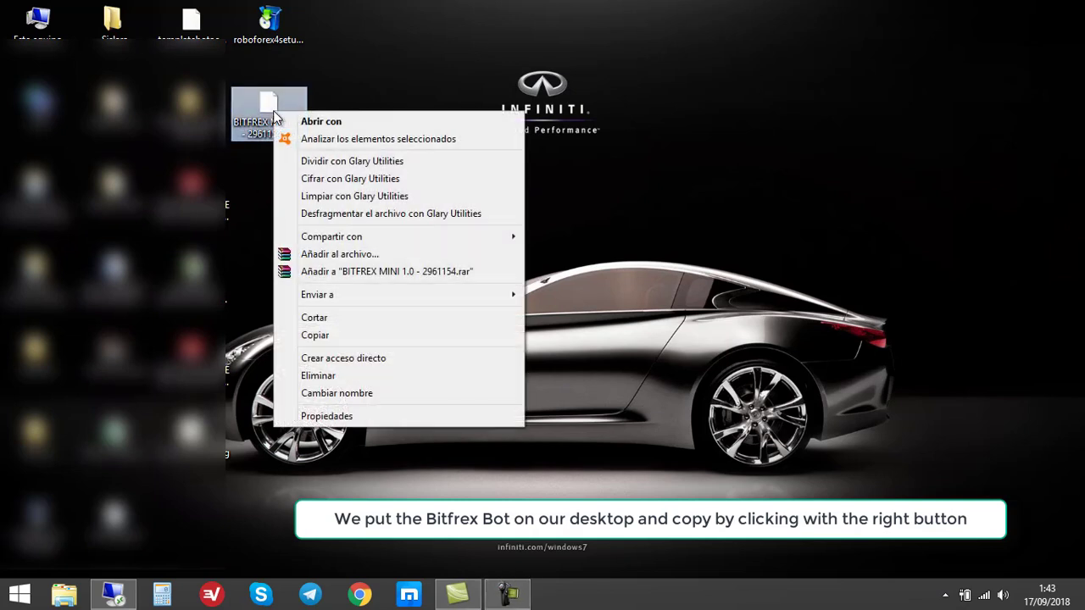
left_click(315, 336)
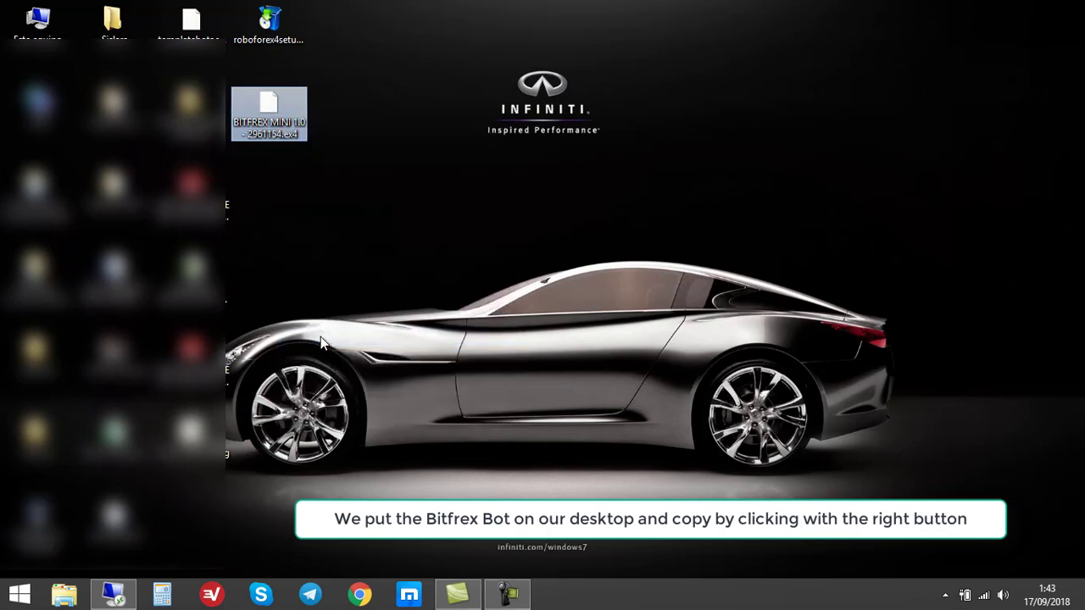
left_click(123, 597)
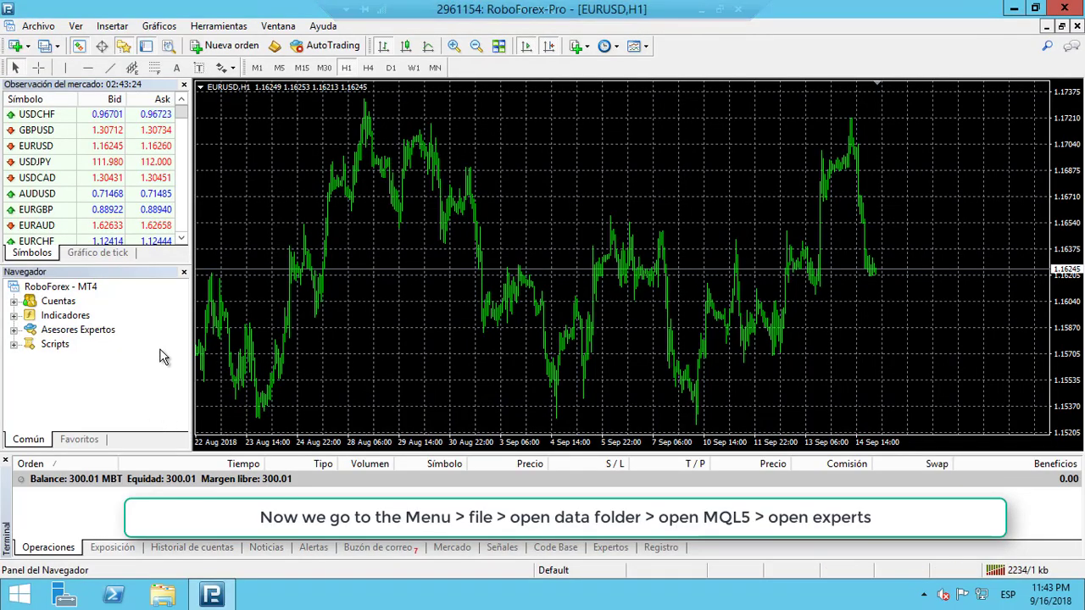
- Paste the copied bot file into the MQL4 Experts folder of the terminal's data folder and close the folder window
left_click(40, 26)
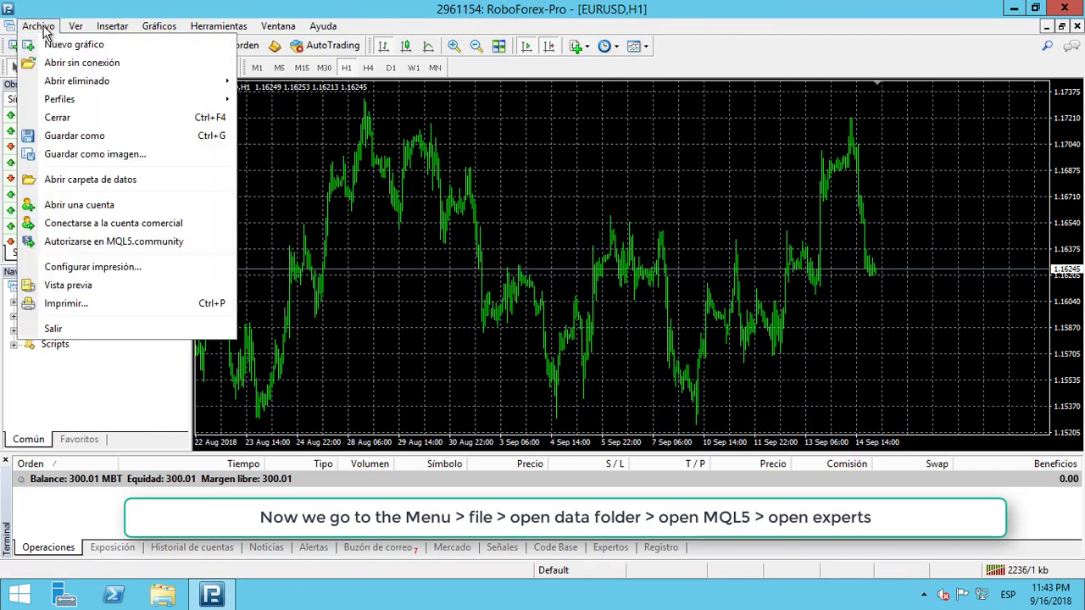
left_click(83, 180)
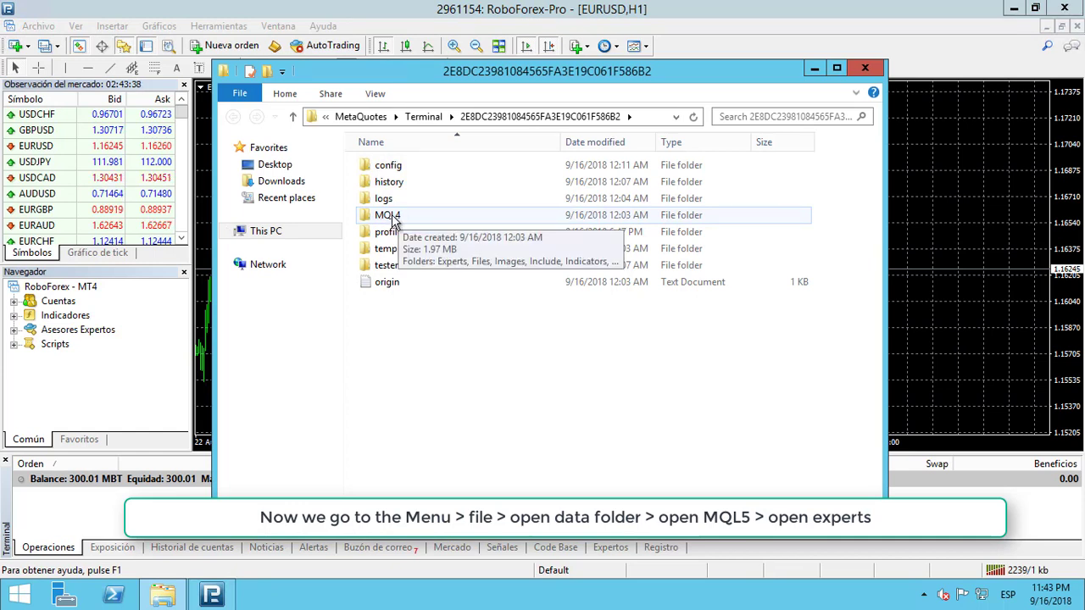
double_click(387, 217)
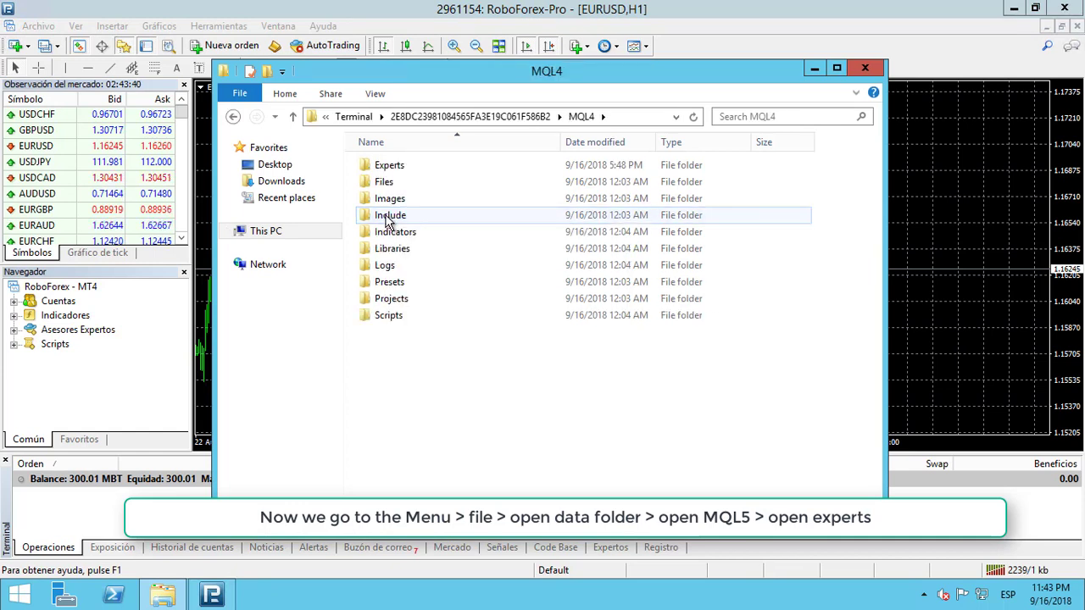
double_click(390, 167)
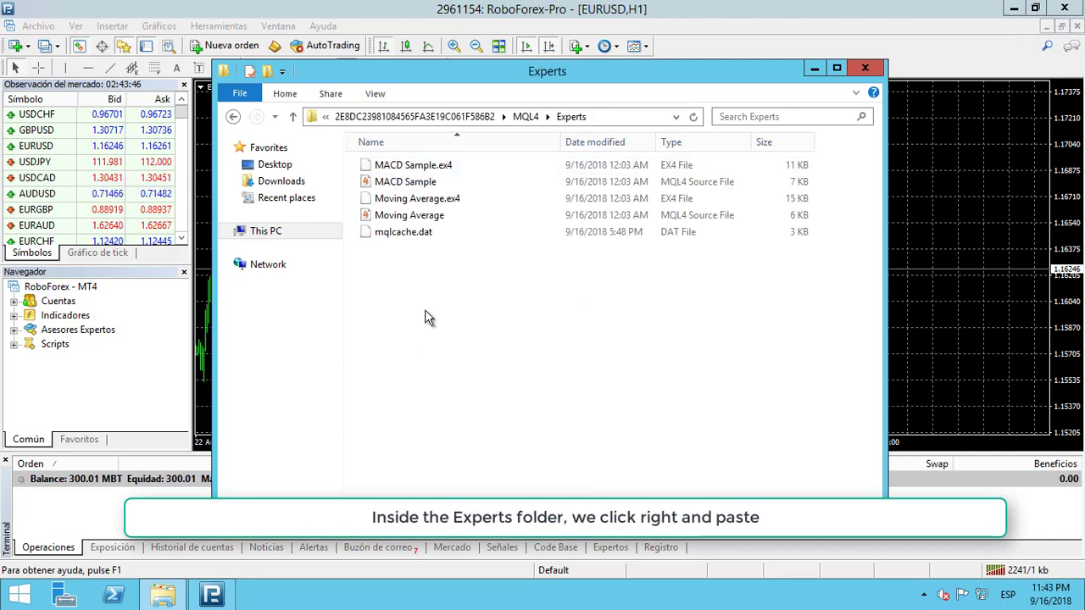
right_click(428, 304)
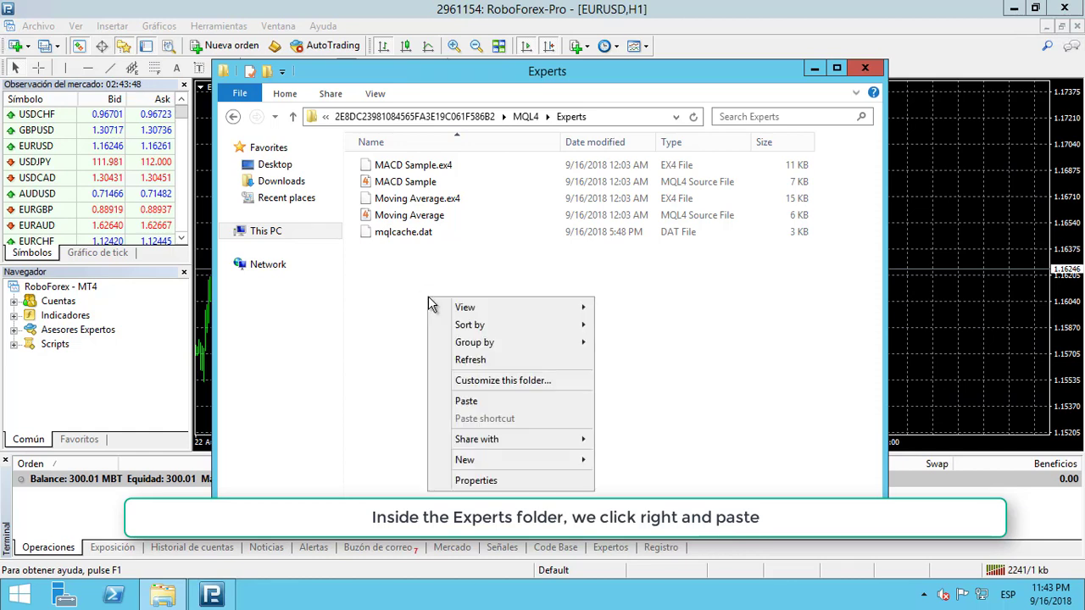
left_click(462, 404)
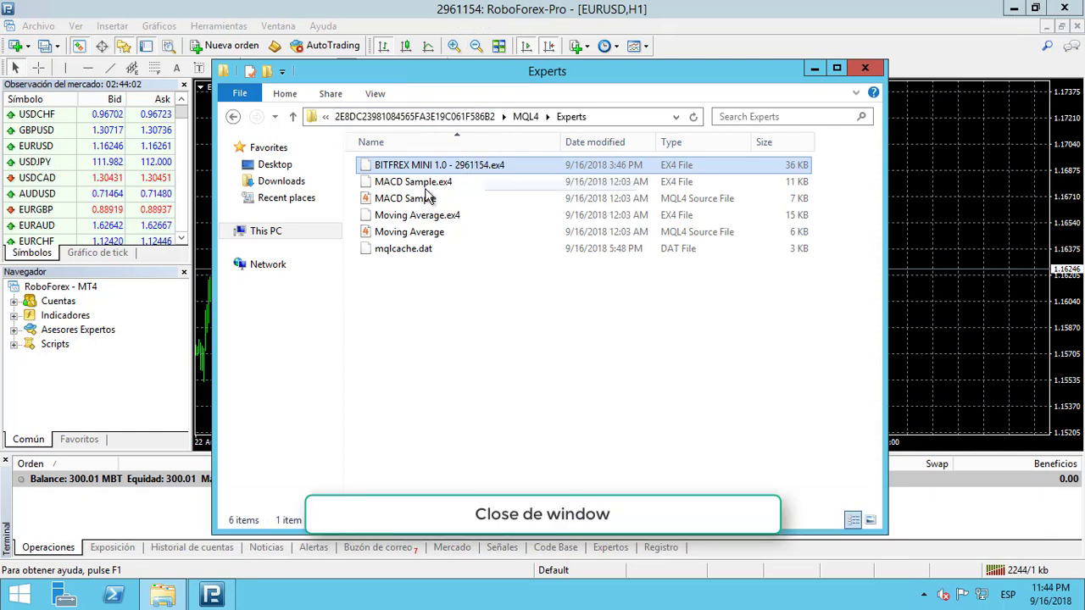
left_click(865, 67)
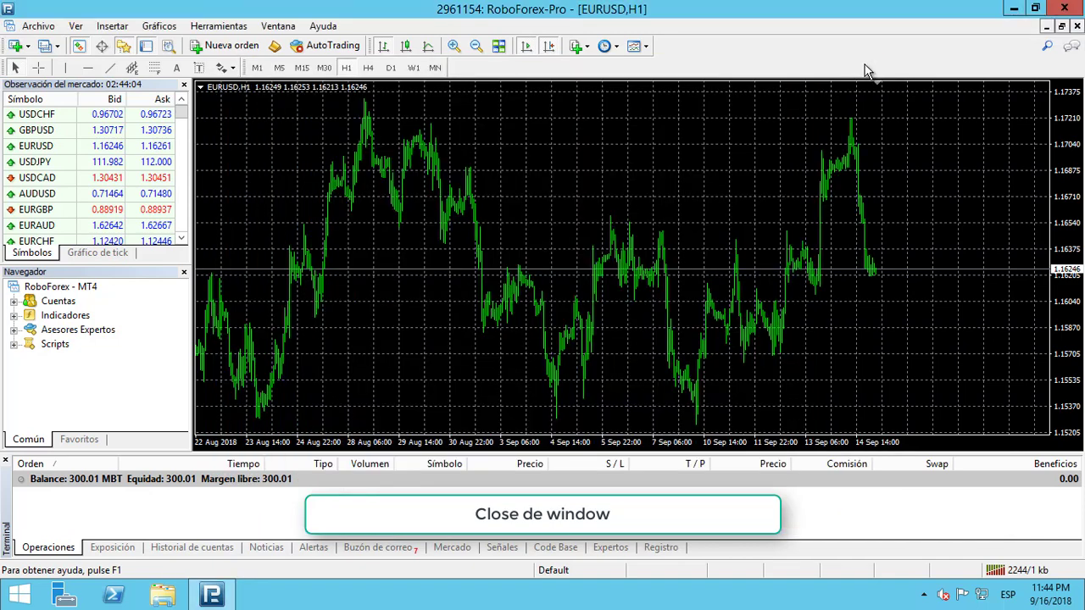
- Expand the expert advisors in the navigator and refresh the list to load the new bot
left_click(13, 331)
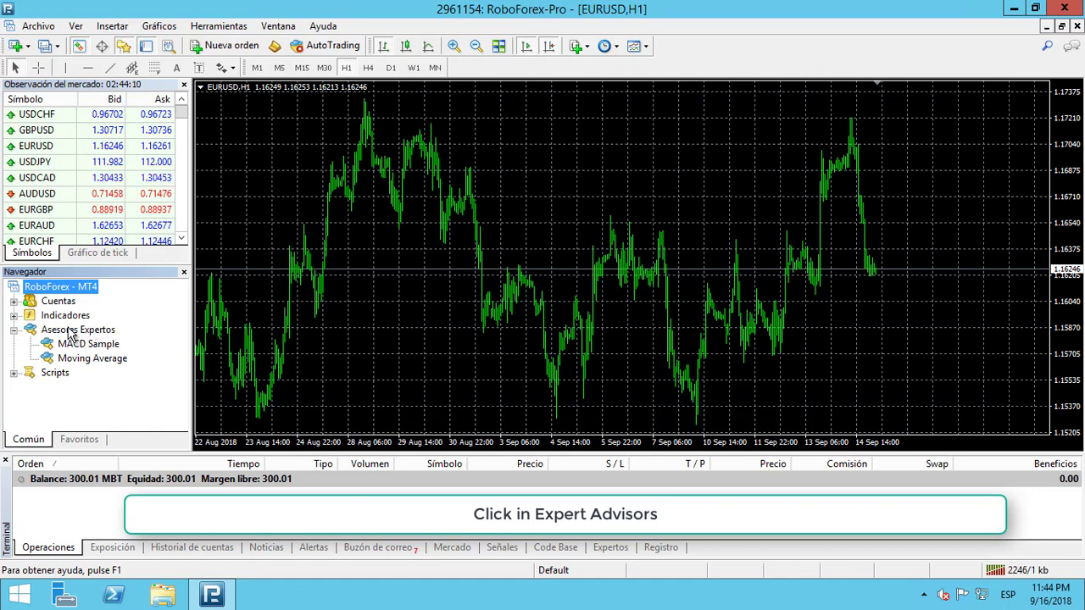
right_click(113, 343)
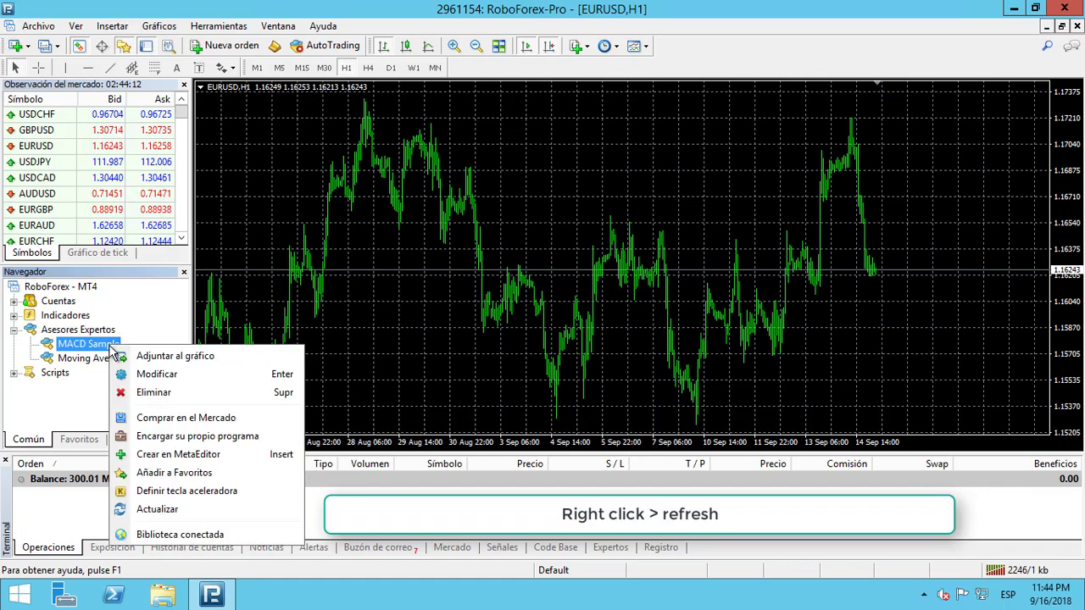
left_click(148, 511)
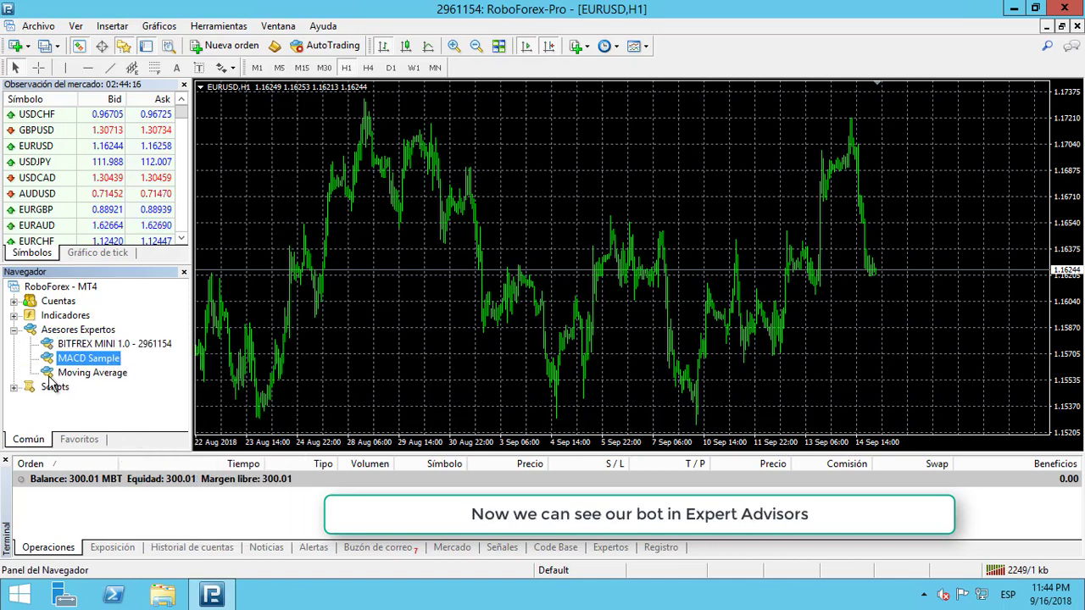
- Attach the BITFREX MINI 1.0 expert to the EURUSD chart with automated trading and DLL imports allowed
right_click(110, 347)
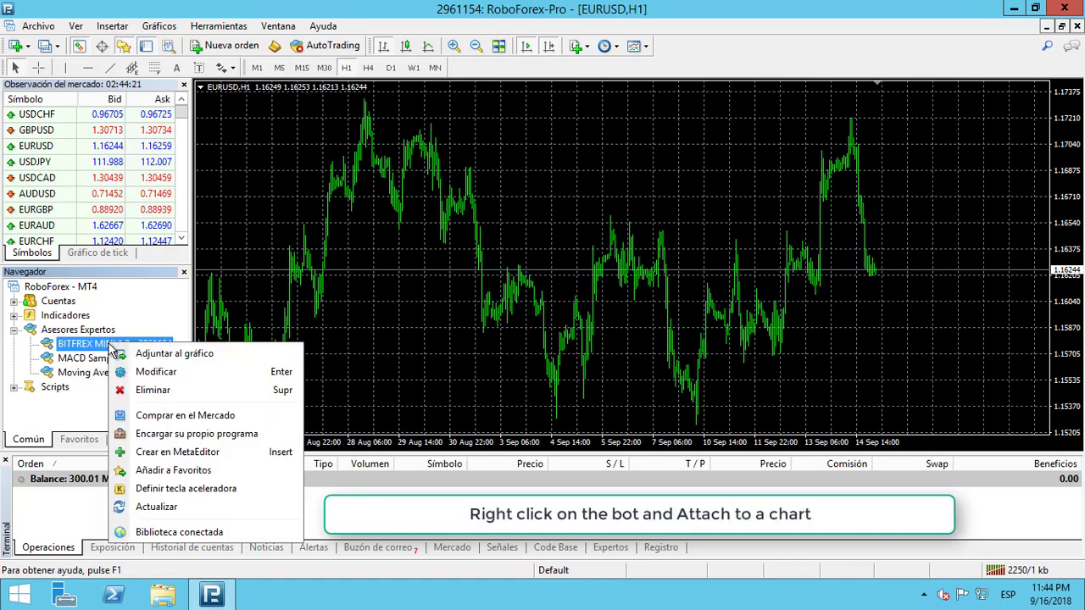
left_click(170, 356)
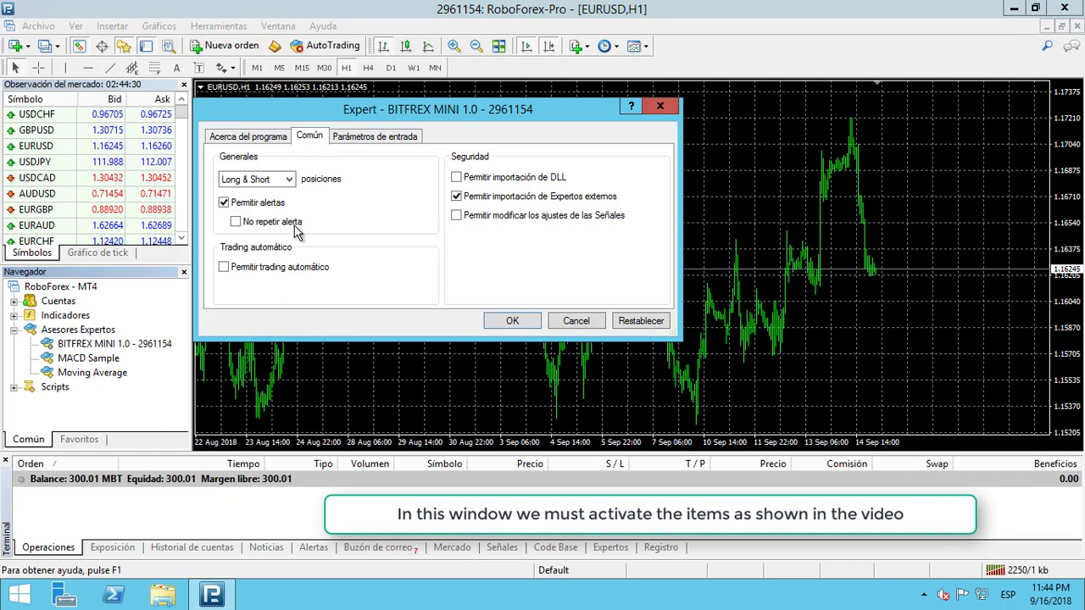
left_click(223, 267)
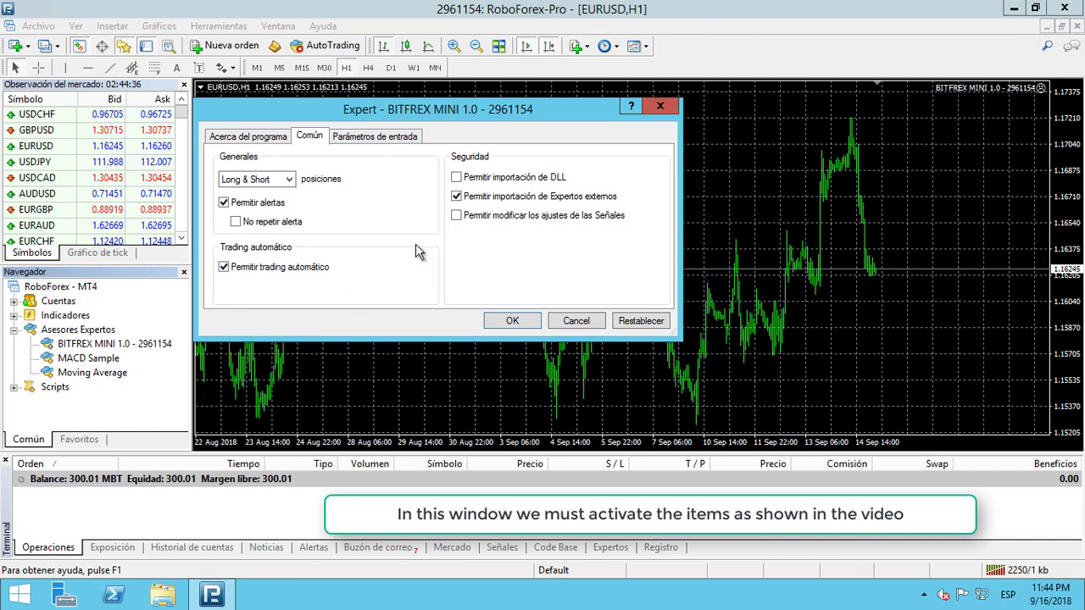
left_click(457, 178)
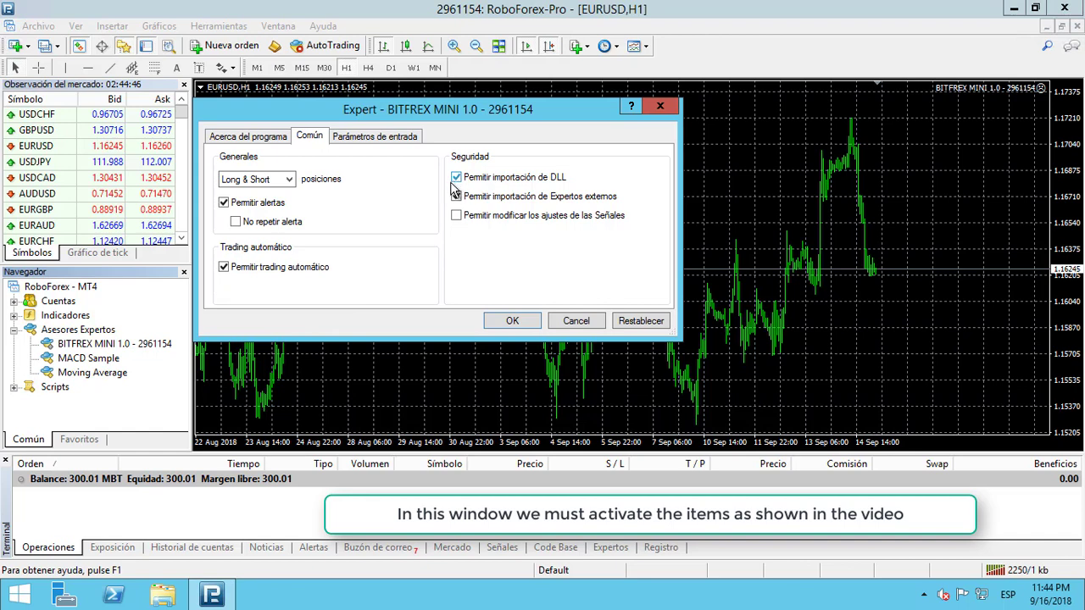
left_click(509, 322)
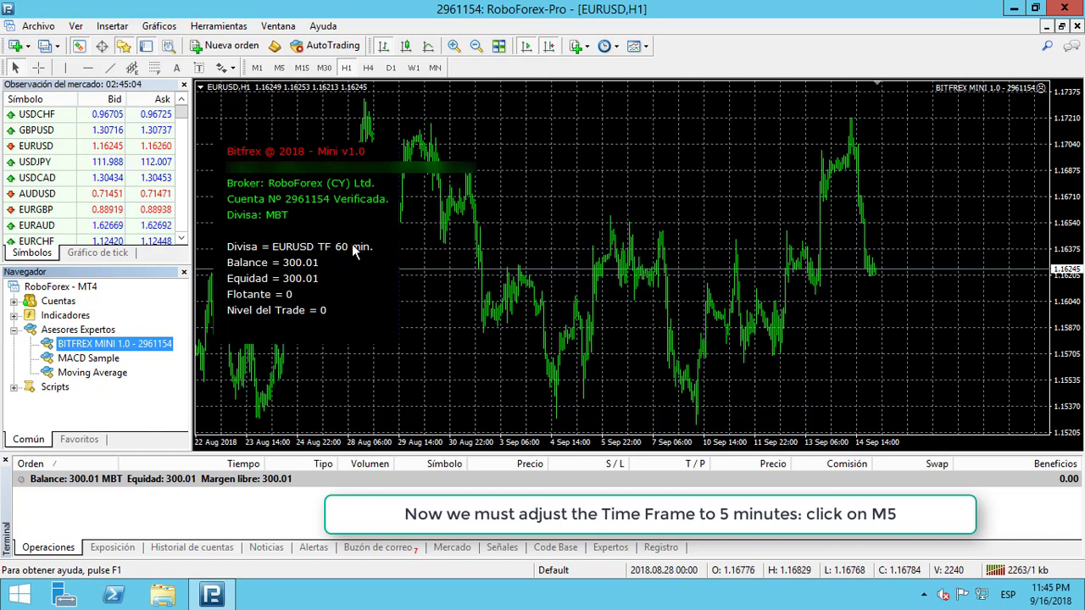
- Set the EURUSD chart's timeframe to M5 and turn on AutoTrading
left_click(279, 69)
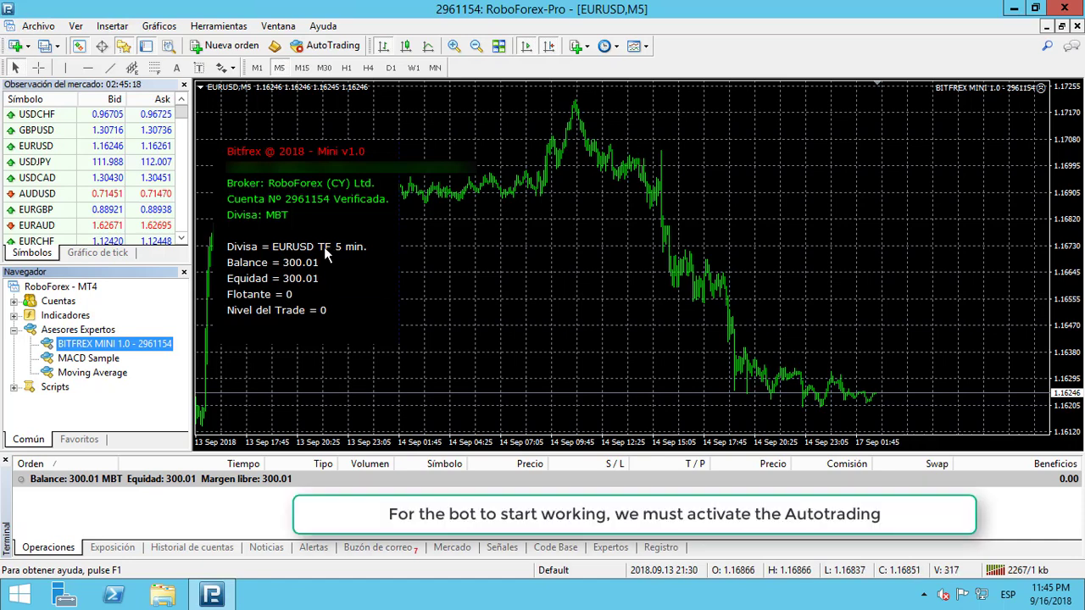
left_click(335, 49)
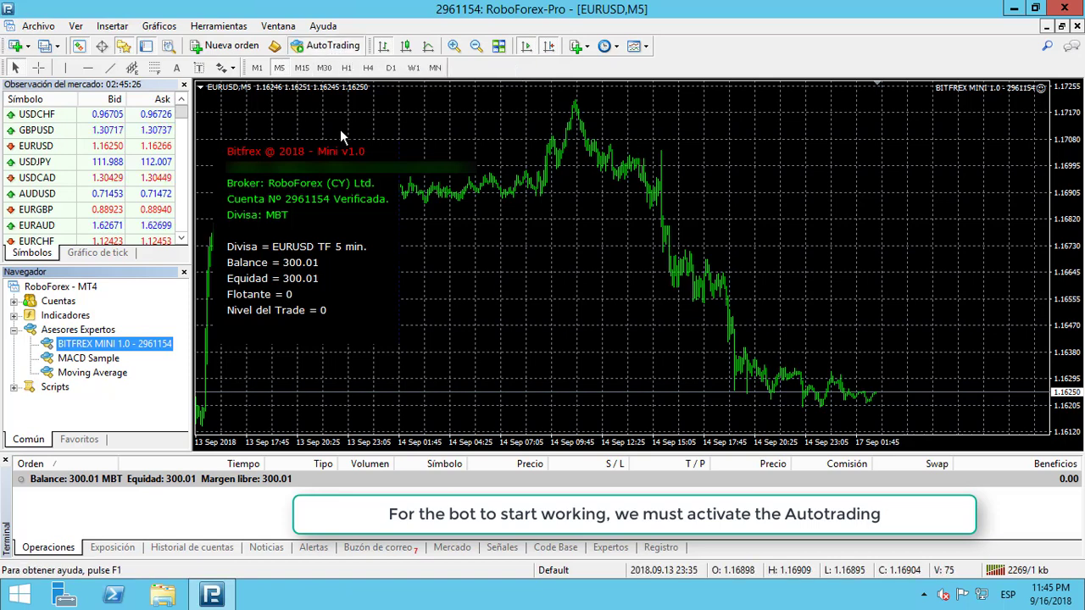
left_click(320, 49)
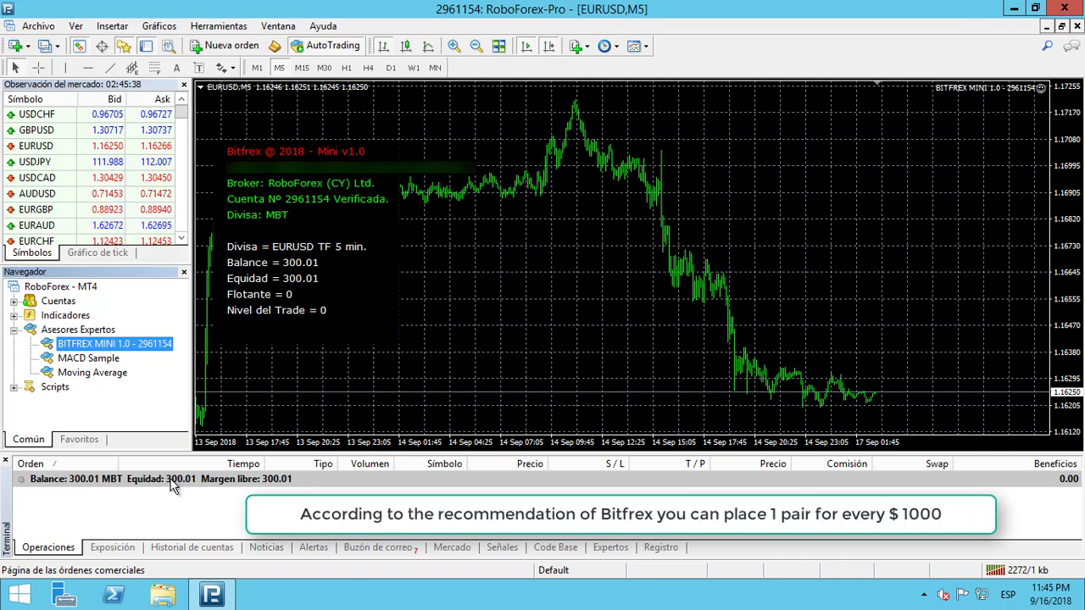
- Open a GBPUSD chart on the M5 timeframe and attach the BITFREX MINI 1.0 expert with automated trading and DLL imports allowed
right_click(48, 137)
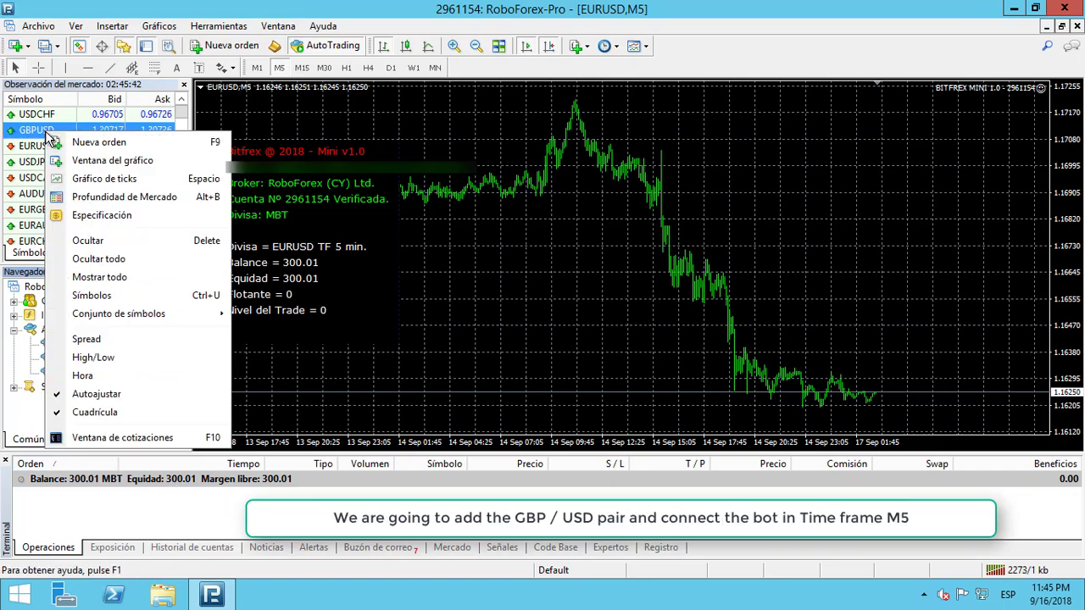
left_click(104, 166)
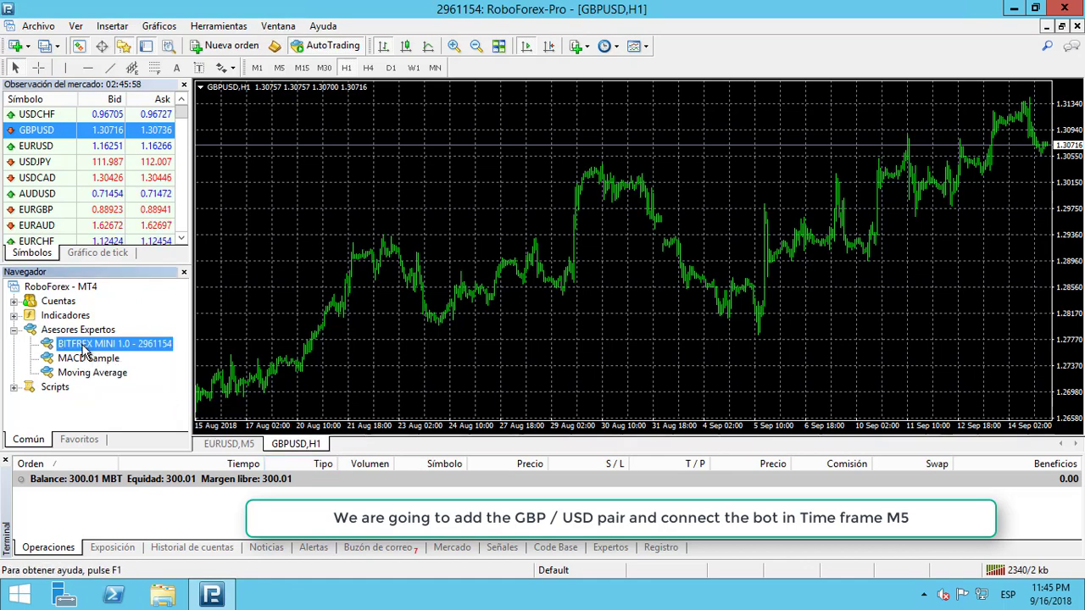
right_click(82, 350)
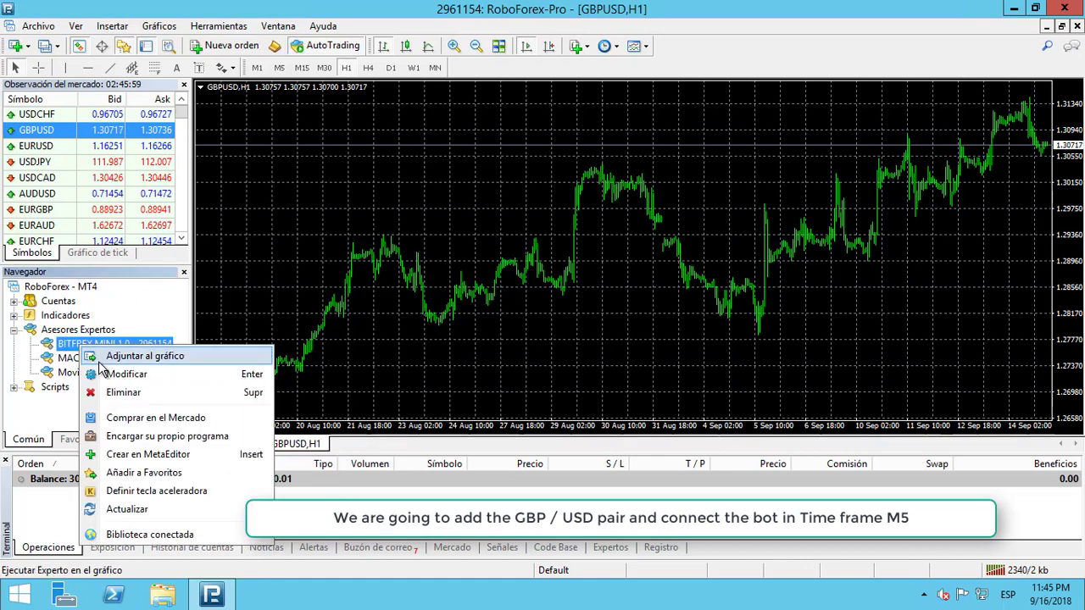
left_click(100, 360)
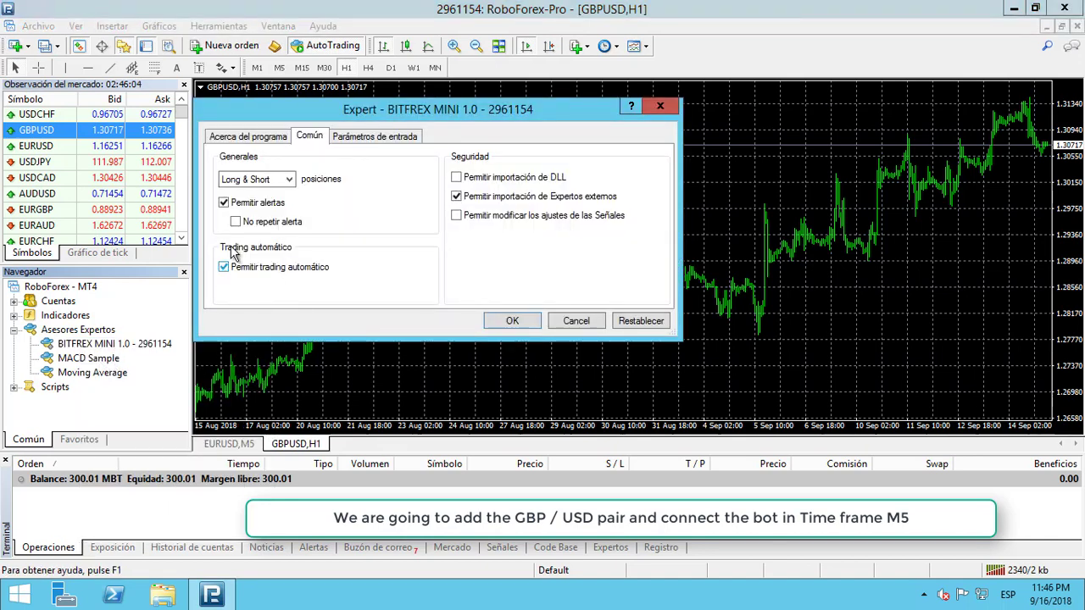
left_click(456, 178)
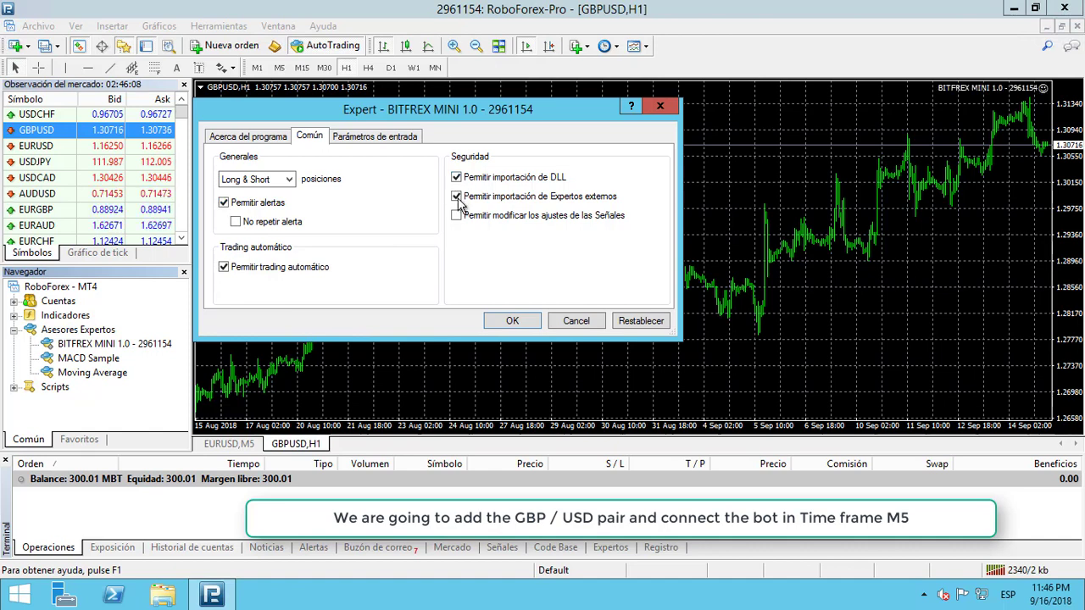
left_click(509, 322)
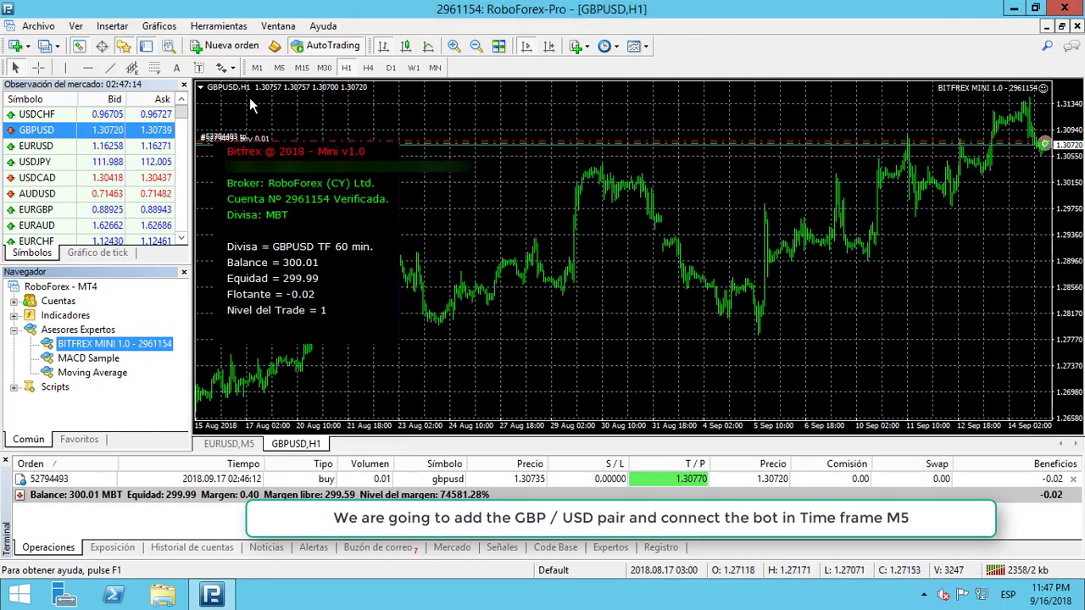
left_click(279, 68)
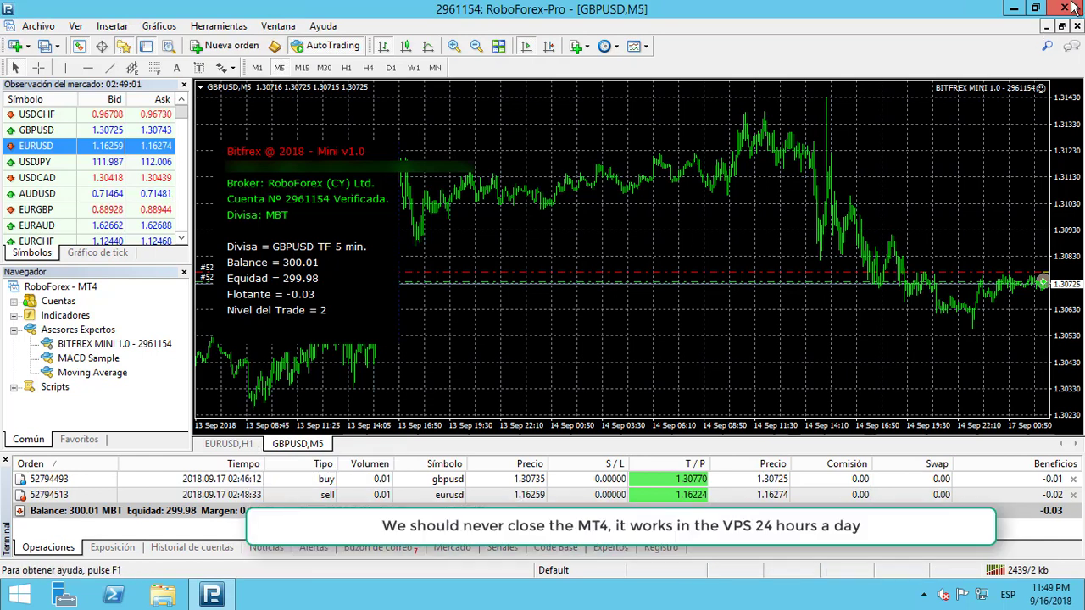
mouse_move(1079, 6)
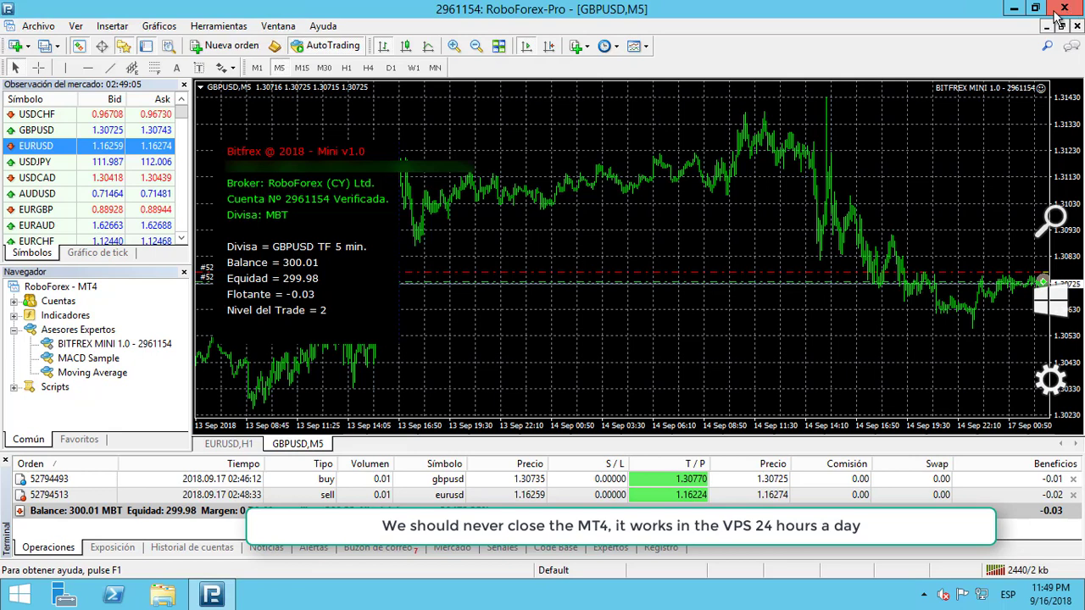
mouse_move(716, 13)
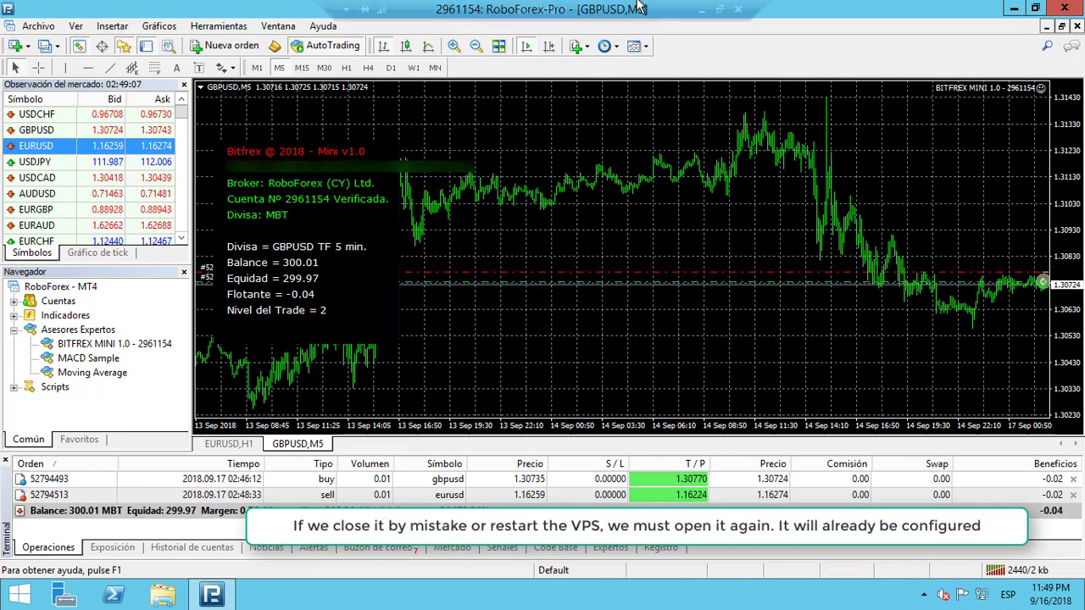
- Minimize and restore the remote desktop session, and try it as an enlarged floating window before returning it to full screen
left_click(702, 16)
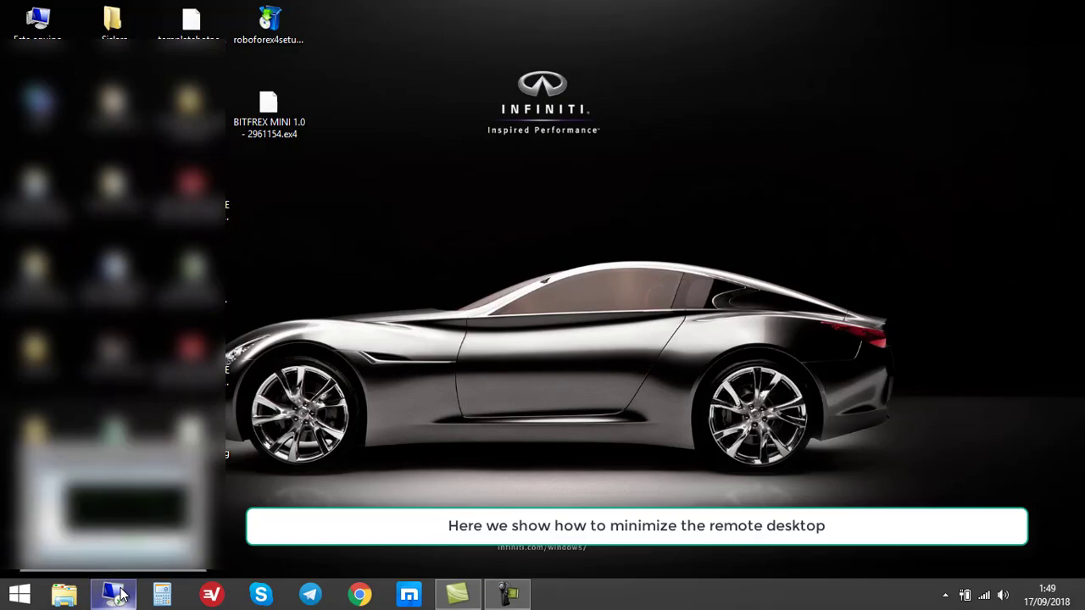
left_click(121, 596)
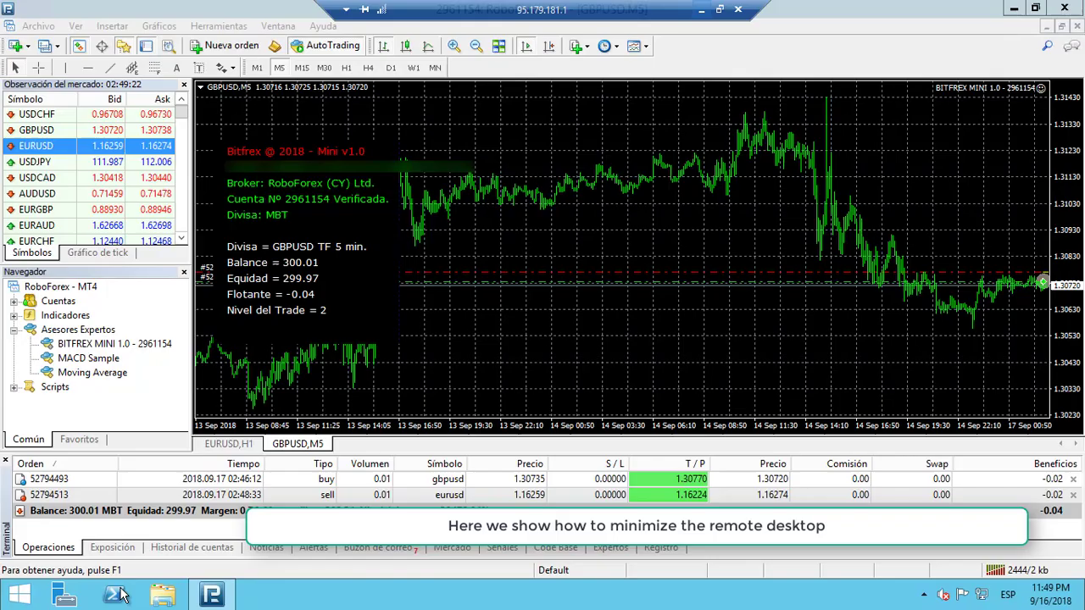
left_click(721, 11)
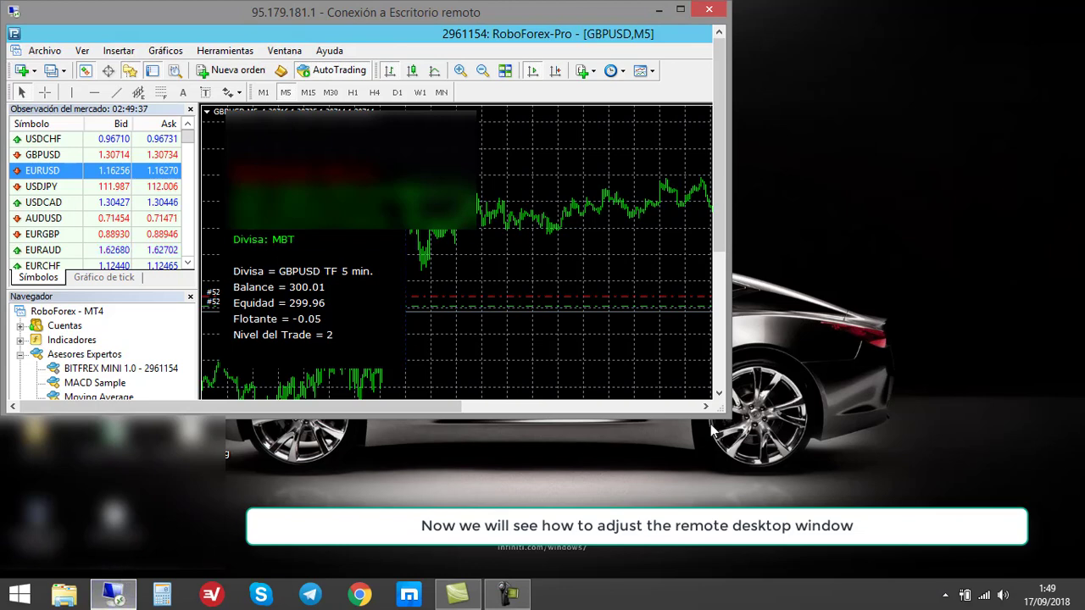
left_click_drag(721, 407, 885, 481)
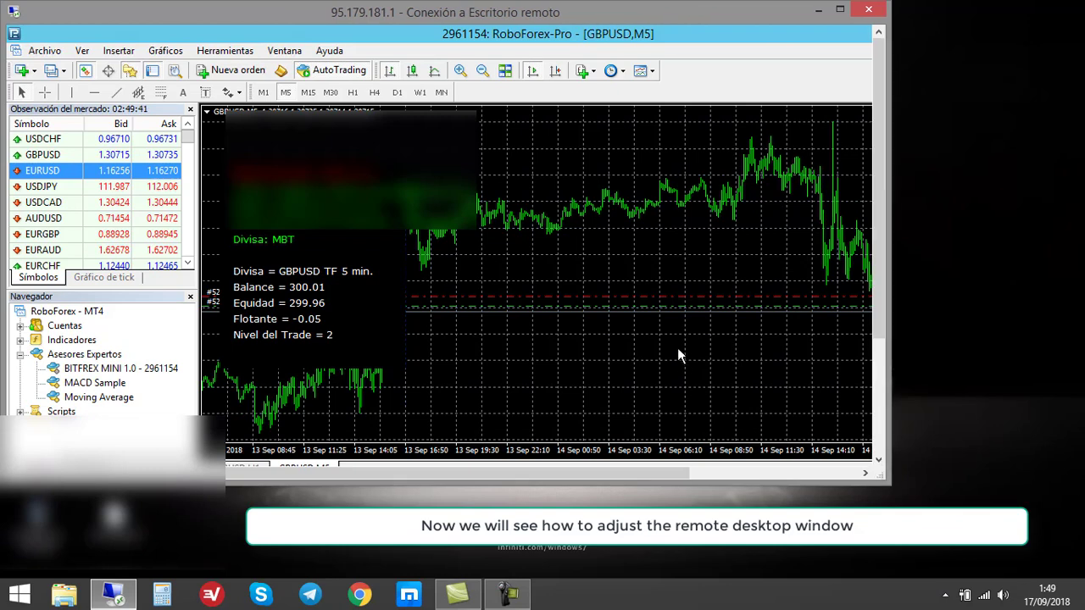
left_click(840, 10)
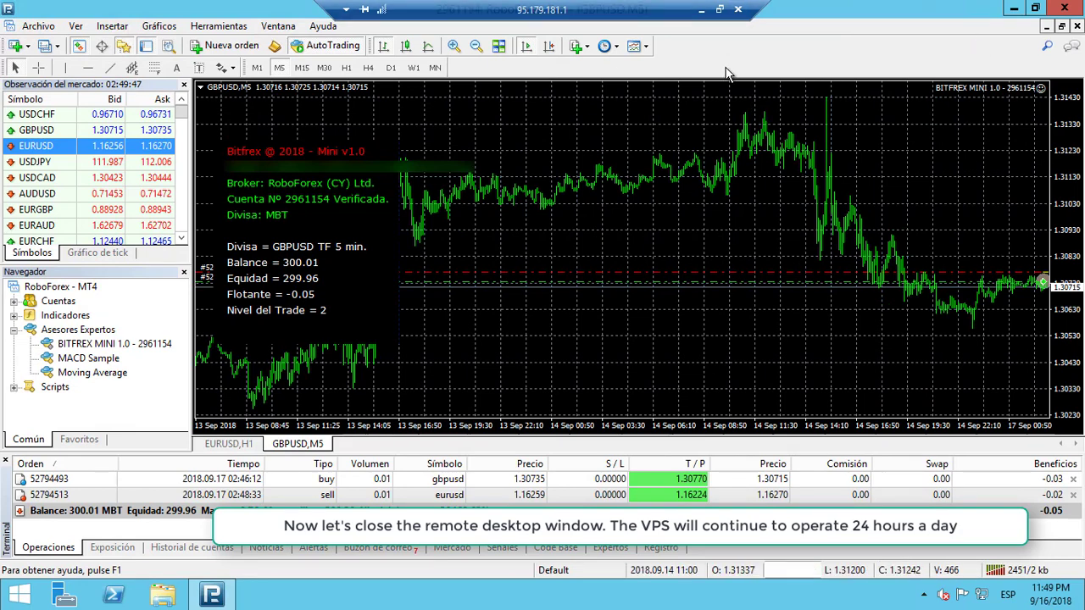
- Close the remote desktop session and reconnect to the VPS at 95.179.181.1 with the saved credentials
left_click(739, 10)
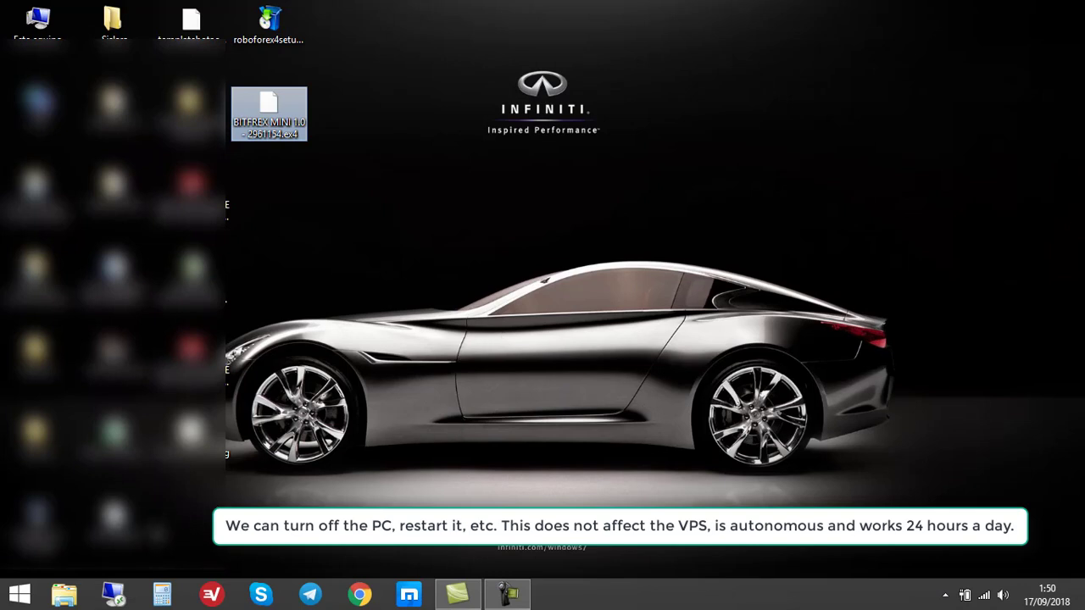
left_click(115, 595)
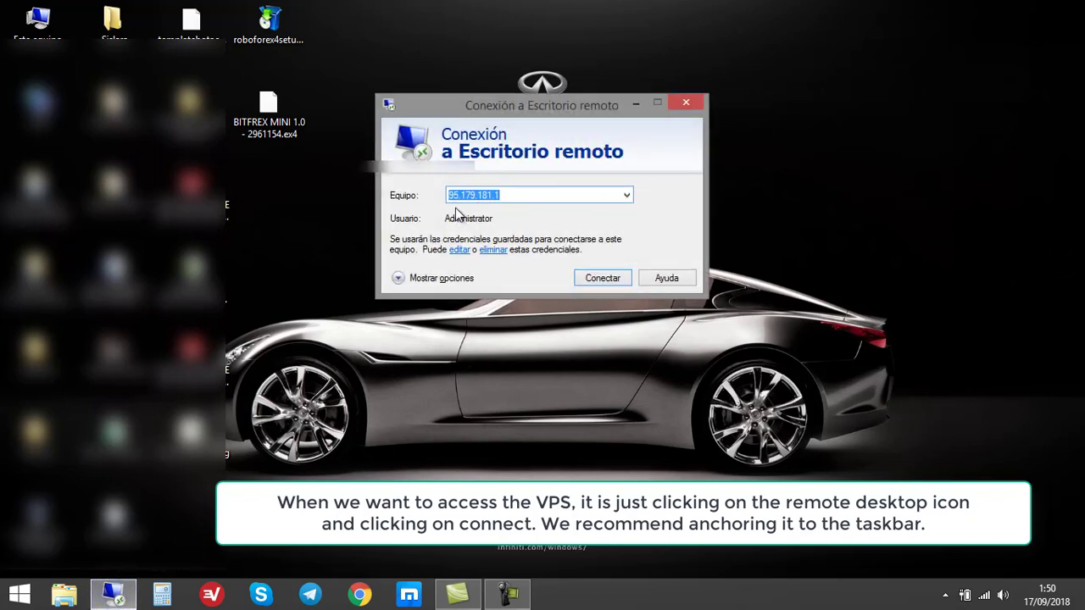
left_click(596, 280)
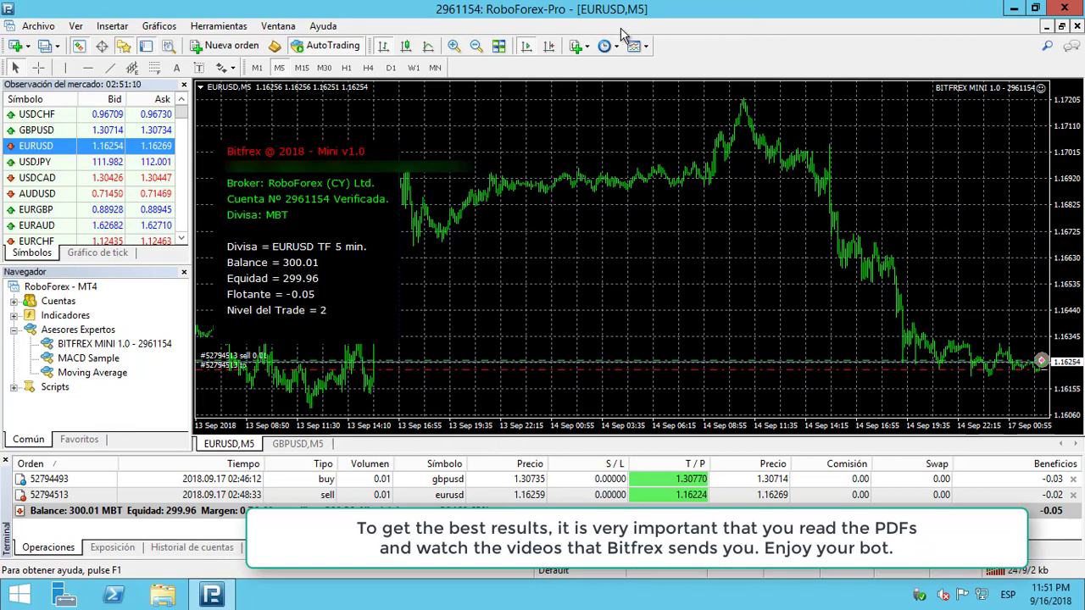
mouse_move(634, 7)
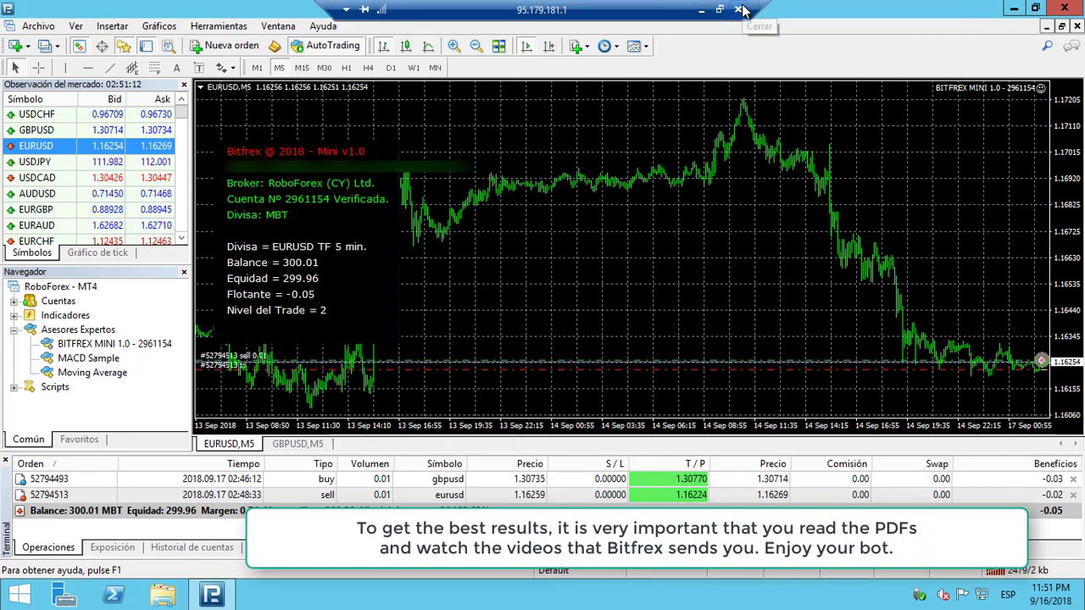